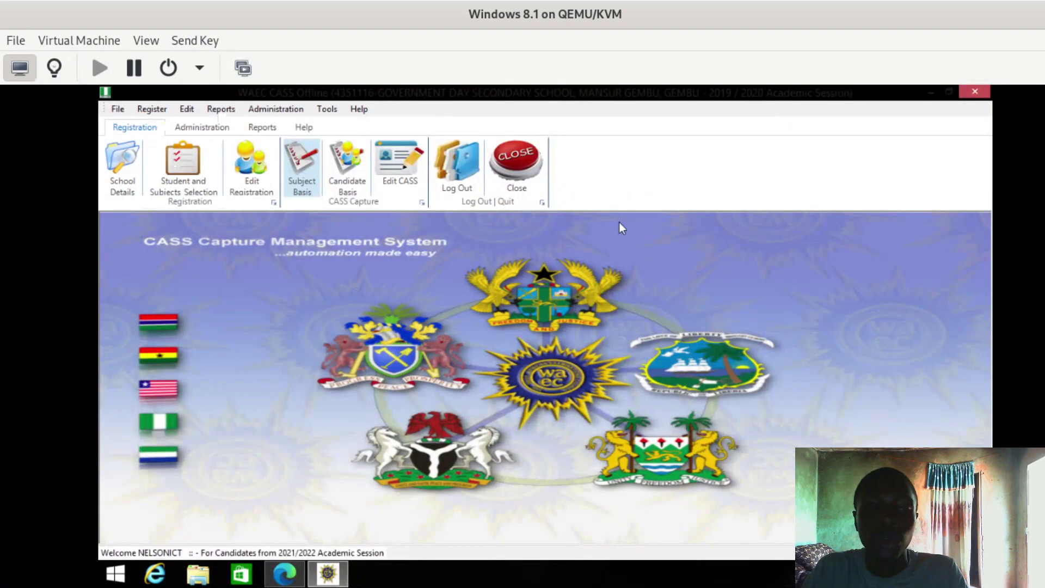
- In Student Promotion, choose CASS year 2 and session 2022, mark students as uploaded, then quit
{"action": "left_click", "coordinate": [256, 104]}
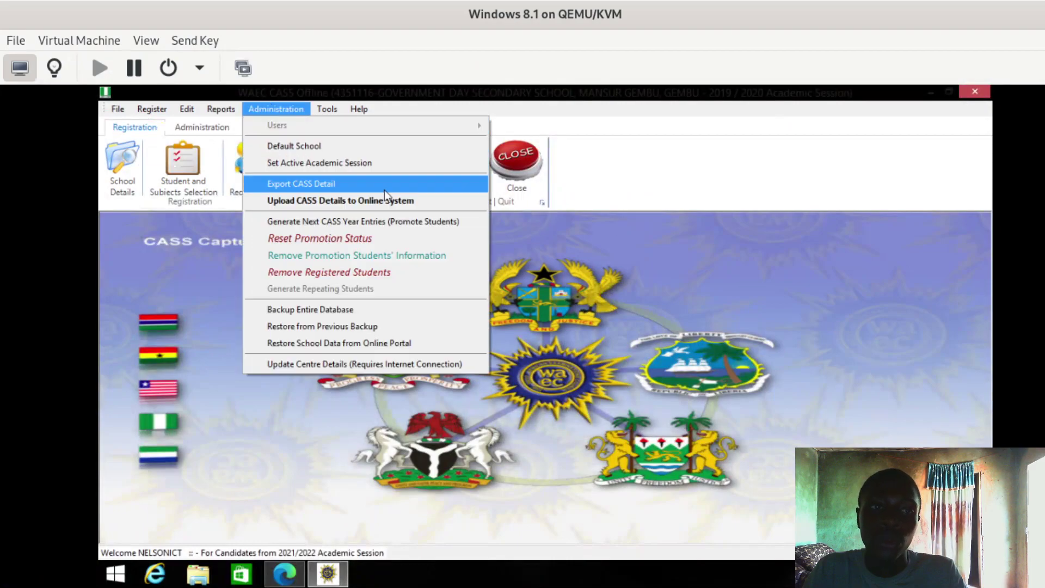
{"action": "left_click", "coordinate": [417, 223]}
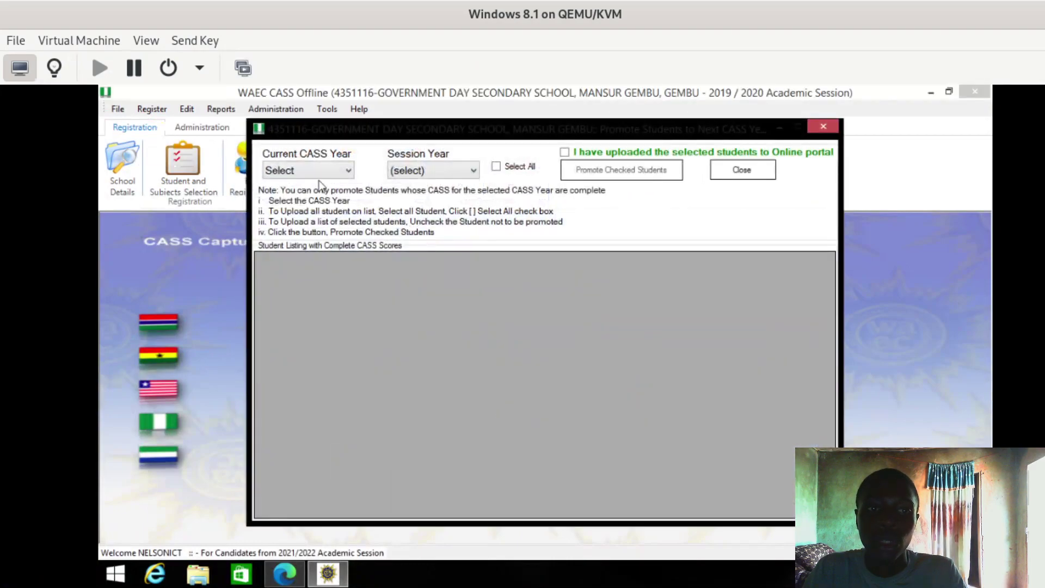
{"action": "left_click", "coordinate": [348, 170]}
{"action": "left_click", "coordinate": [321, 213]}
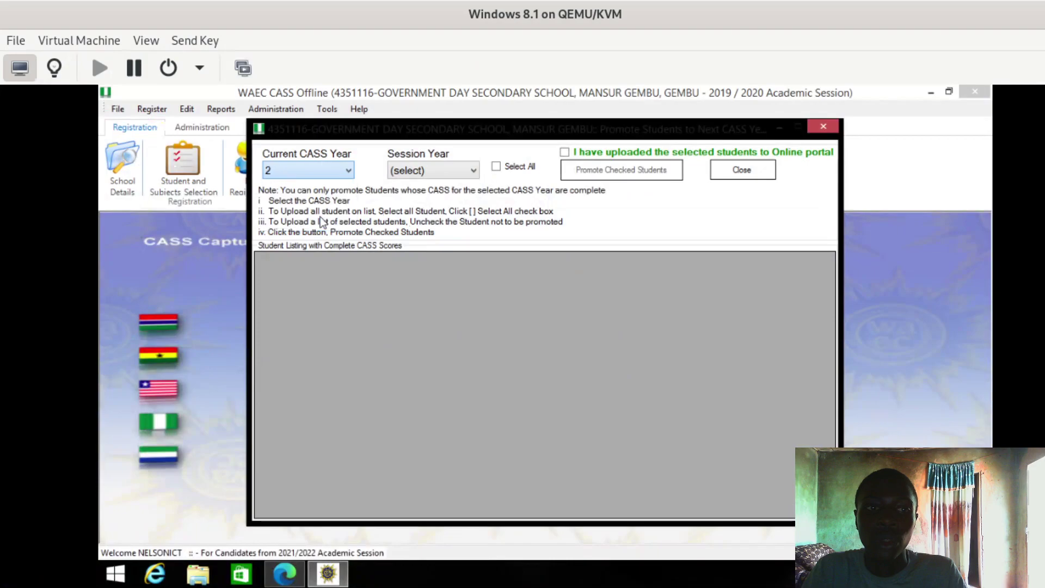
{"action": "left_click", "coordinate": [446, 171]}
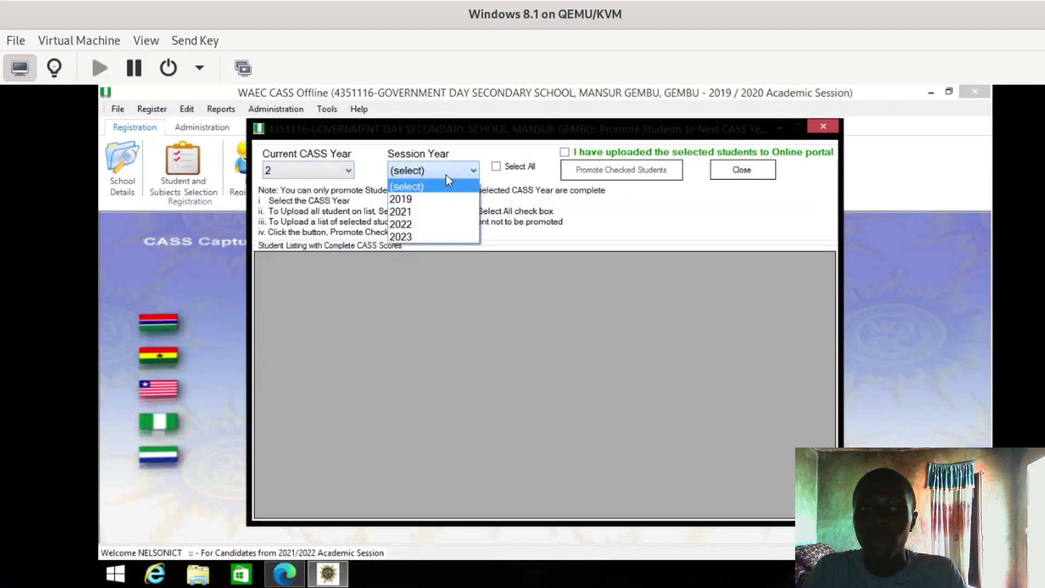
{"action": "left_click", "coordinate": [427, 227]}
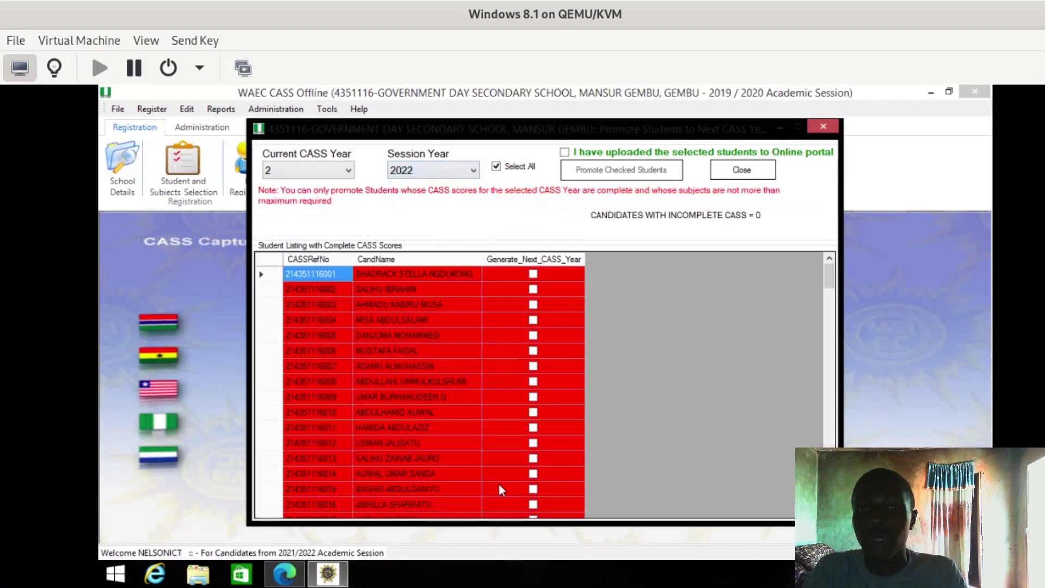
{"action": "left_click", "coordinate": [566, 153]}
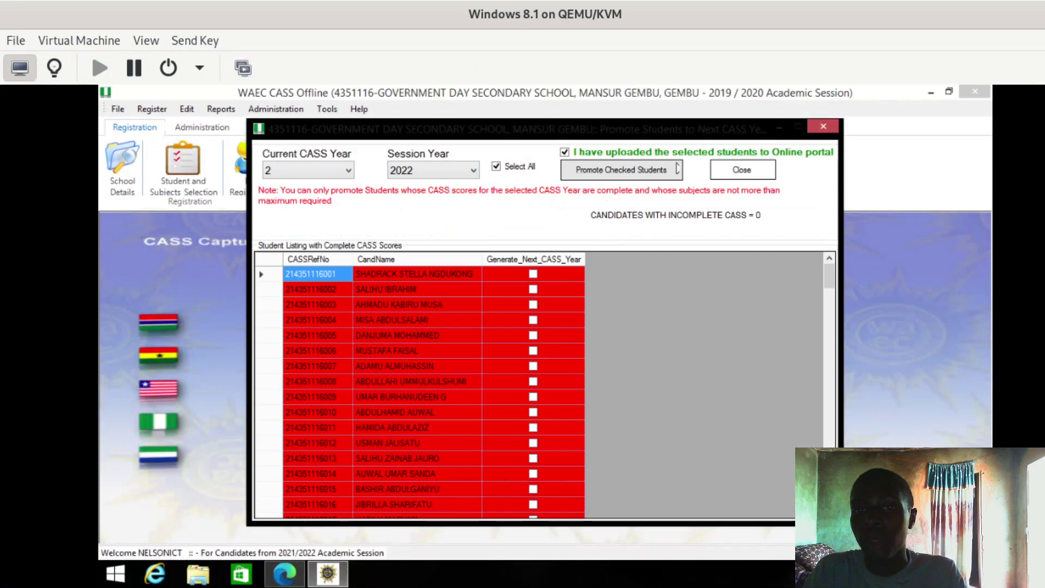
{"action": "left_click", "coordinate": [829, 129]}
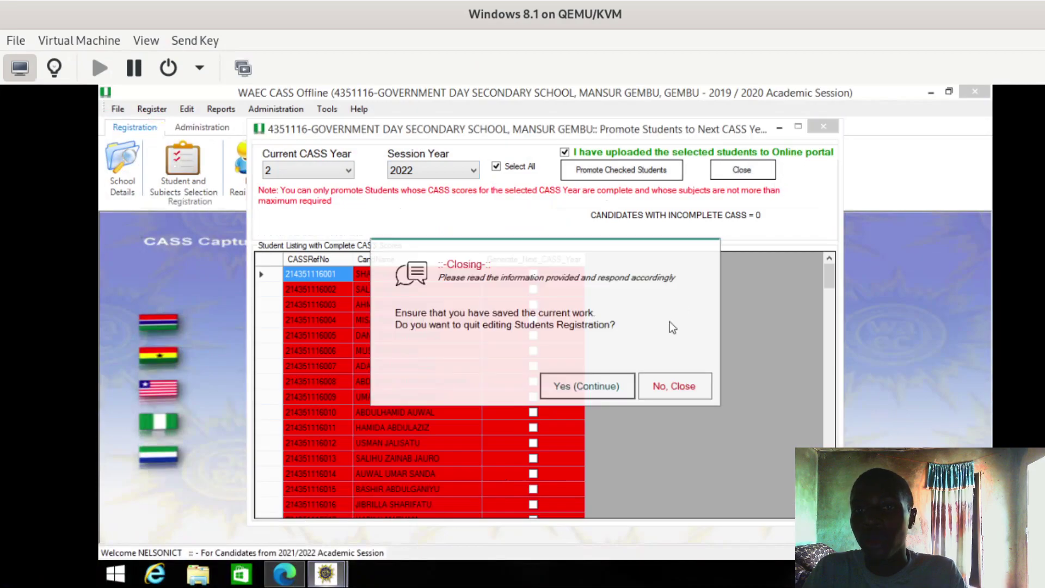
{"action": "left_click", "coordinate": [589, 385]}
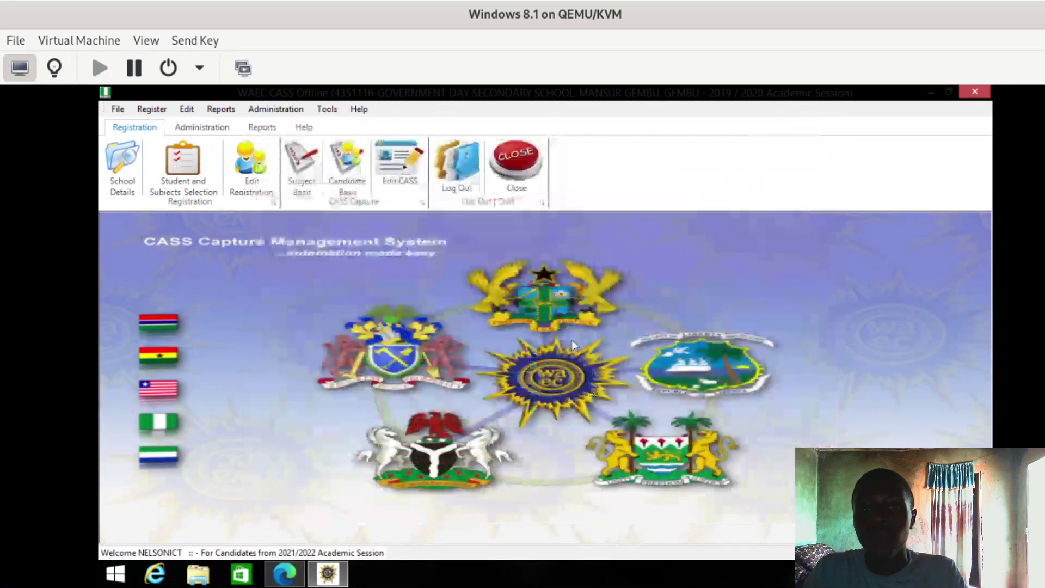
- Lower the start and end years in Restore from Online Portal, then close it without restoring
{"action": "left_click", "coordinate": [289, 112]}
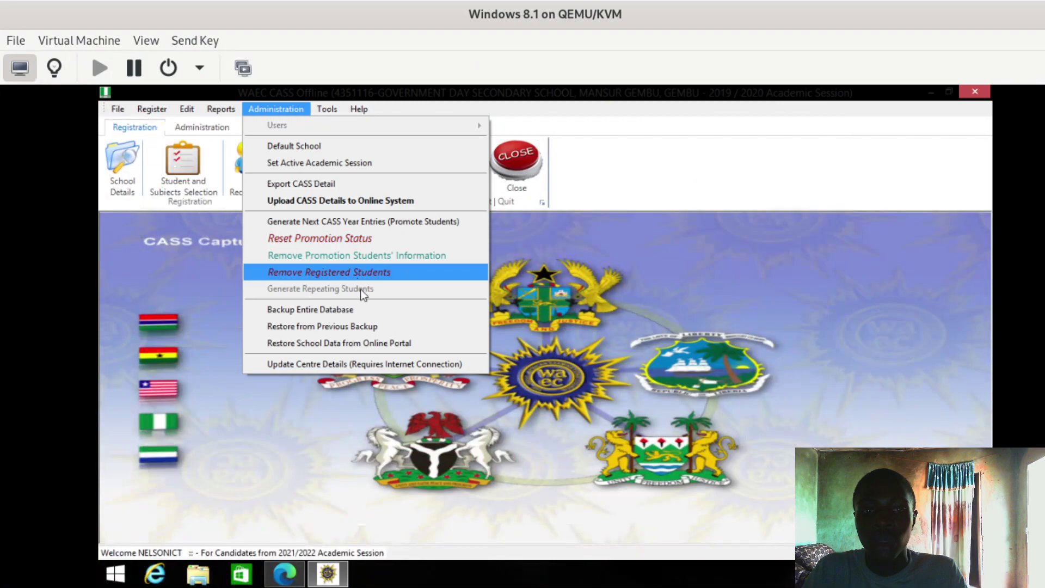
{"action": "left_click", "coordinate": [377, 342]}
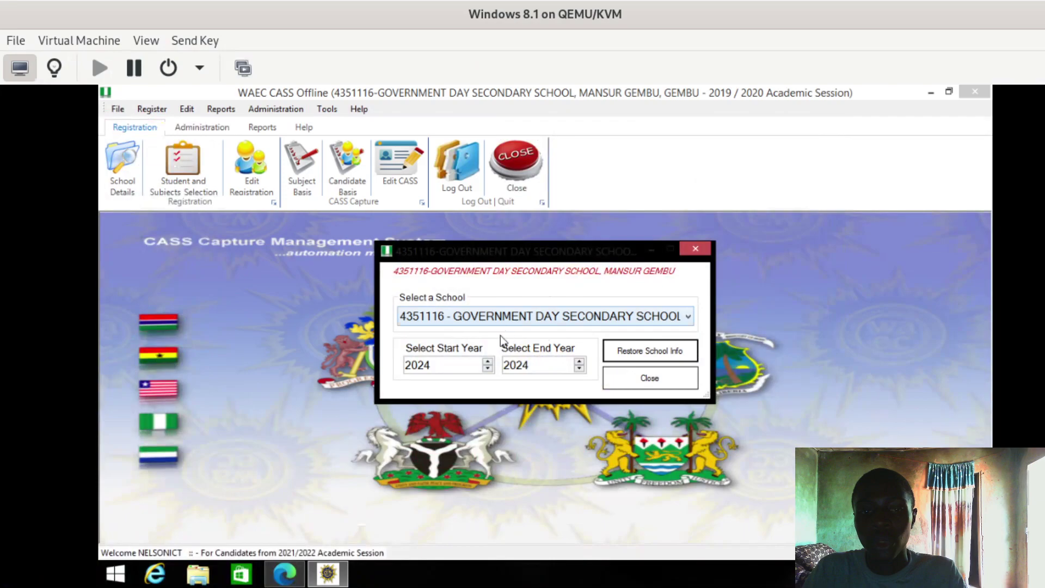
{"action": "left_click", "coordinate": [487, 370]}
{"action": "left_click", "coordinate": [487, 370]}
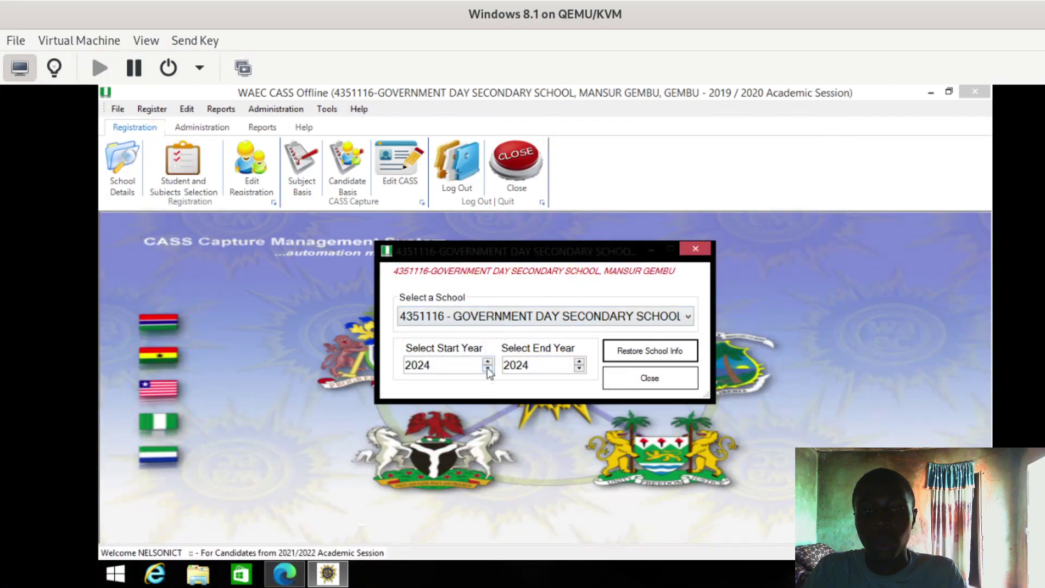
{"action": "left_click", "coordinate": [580, 369]}
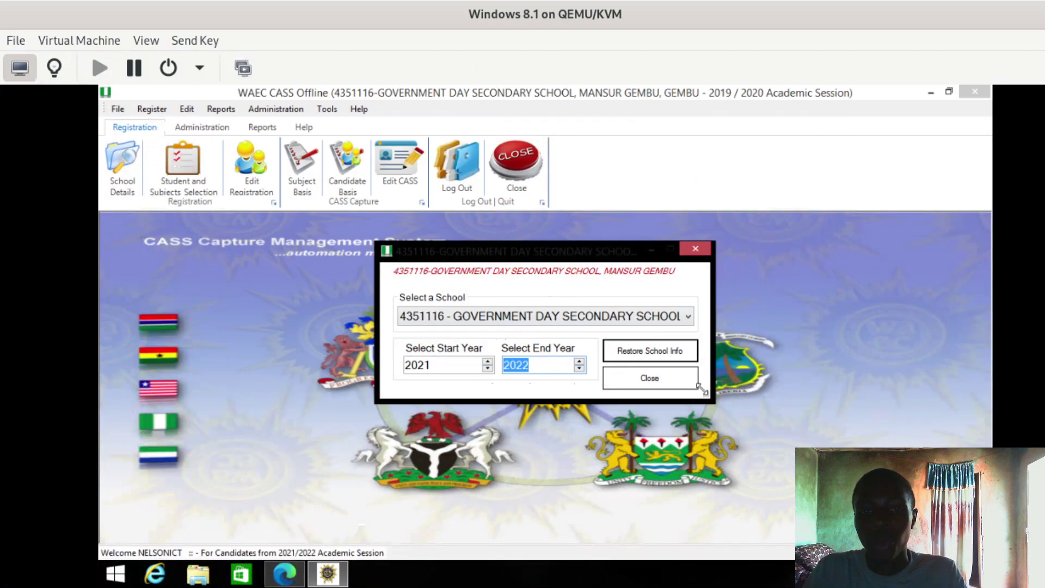
{"action": "left_click", "coordinate": [686, 381]}
{"action": "left_click", "coordinate": [276, 109]}
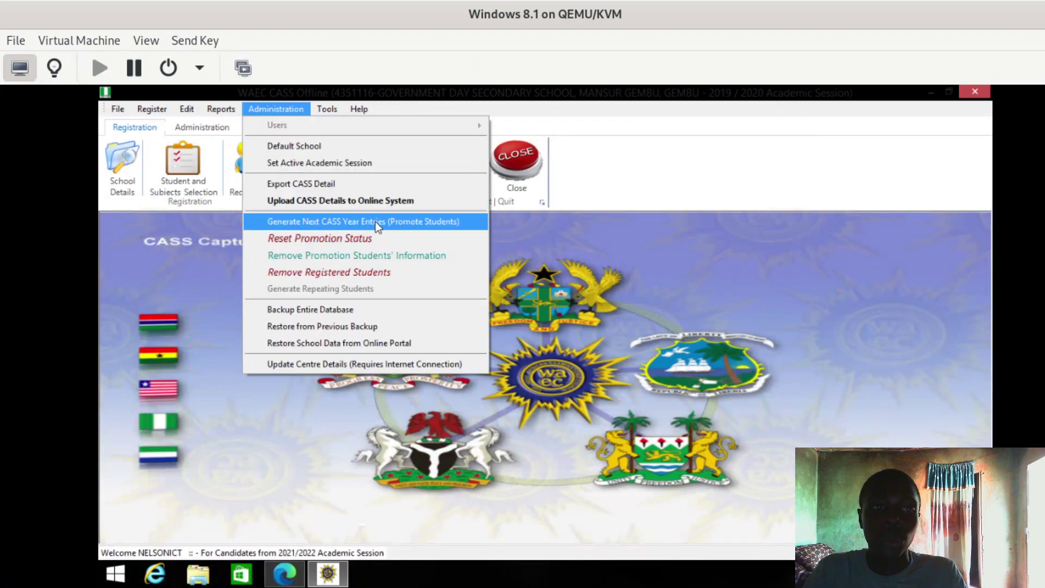
{"action": "left_click", "coordinate": [671, 252]}
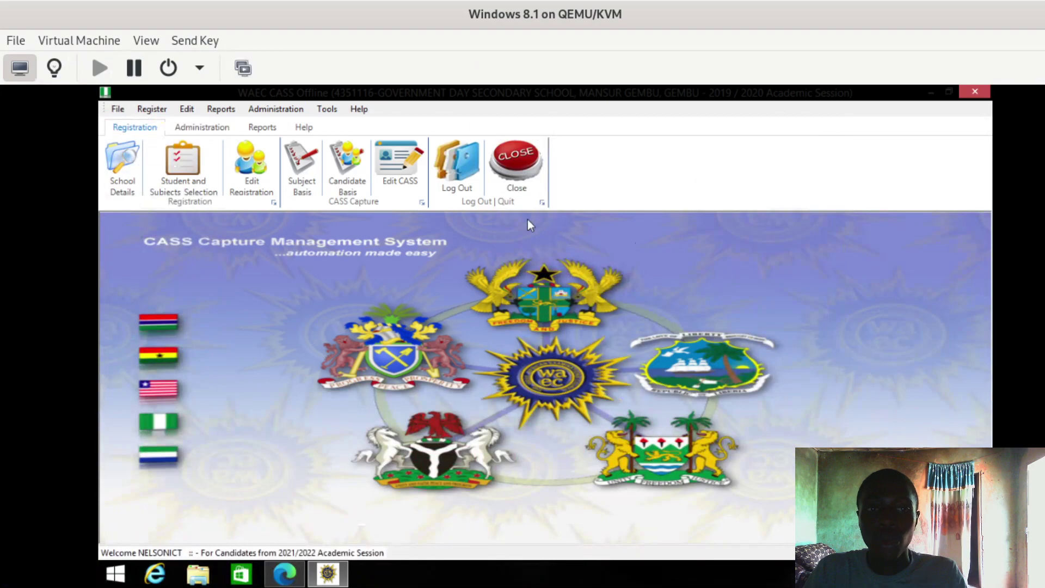
- List CASS year 3, session 2023 students and inspect the first student's year 3 score
{"action": "left_click", "coordinate": [354, 168]}
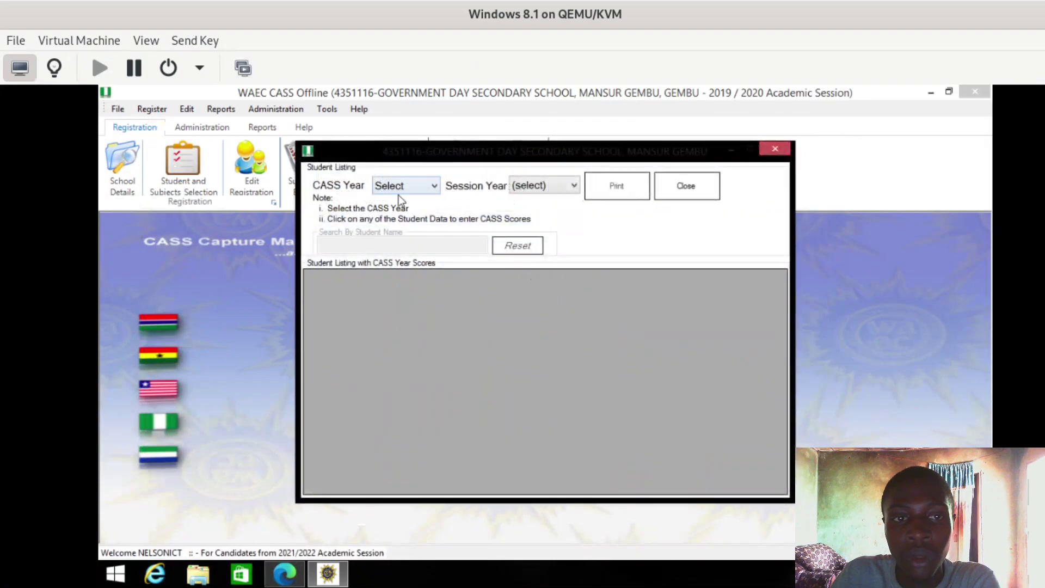
{"action": "left_click", "coordinate": [403, 187]}
{"action": "left_click", "coordinate": [395, 241]}
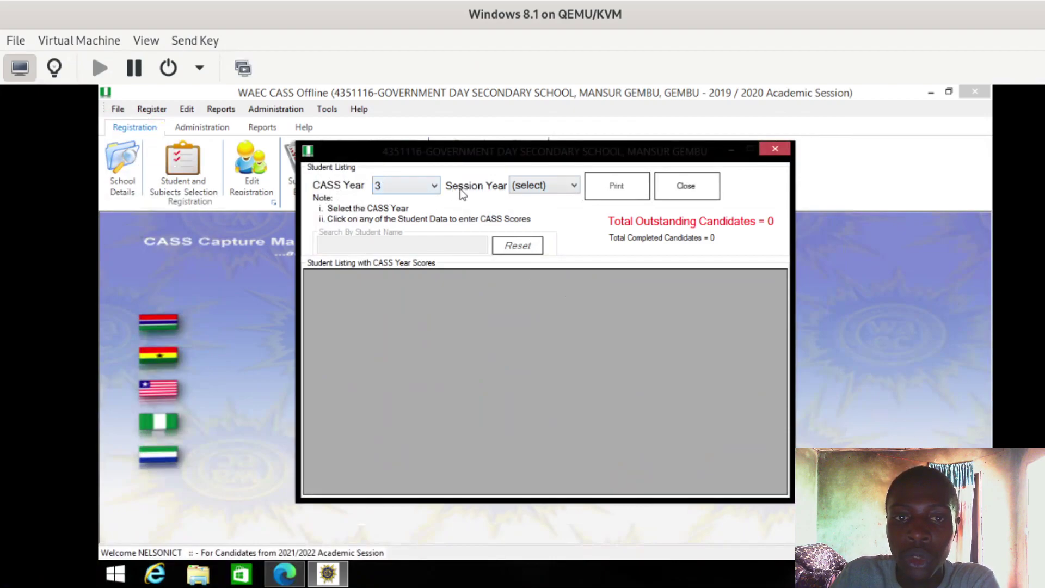
{"action": "left_click", "coordinate": [574, 188]}
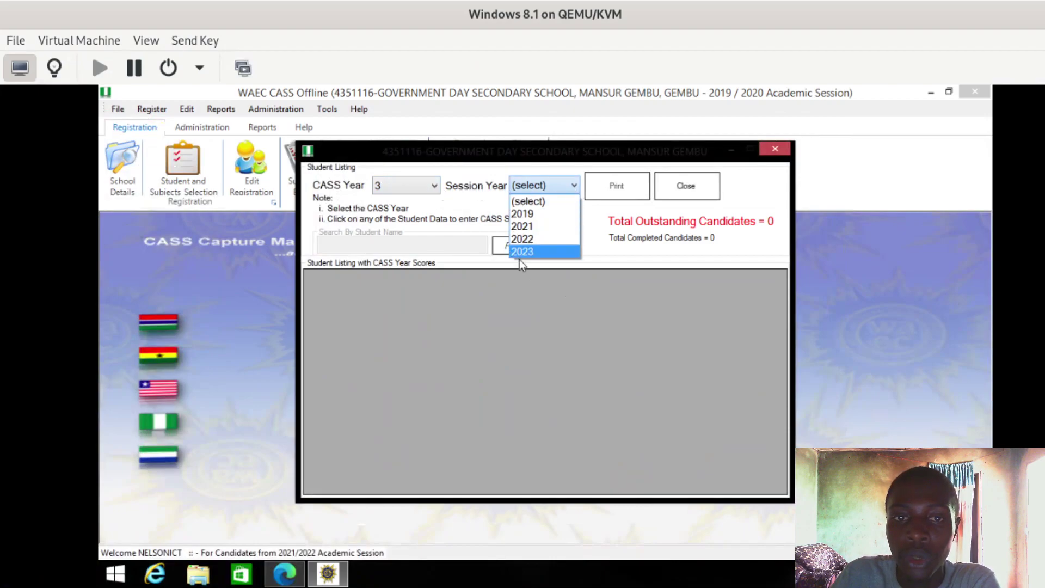
{"action": "left_click", "coordinate": [540, 251]}
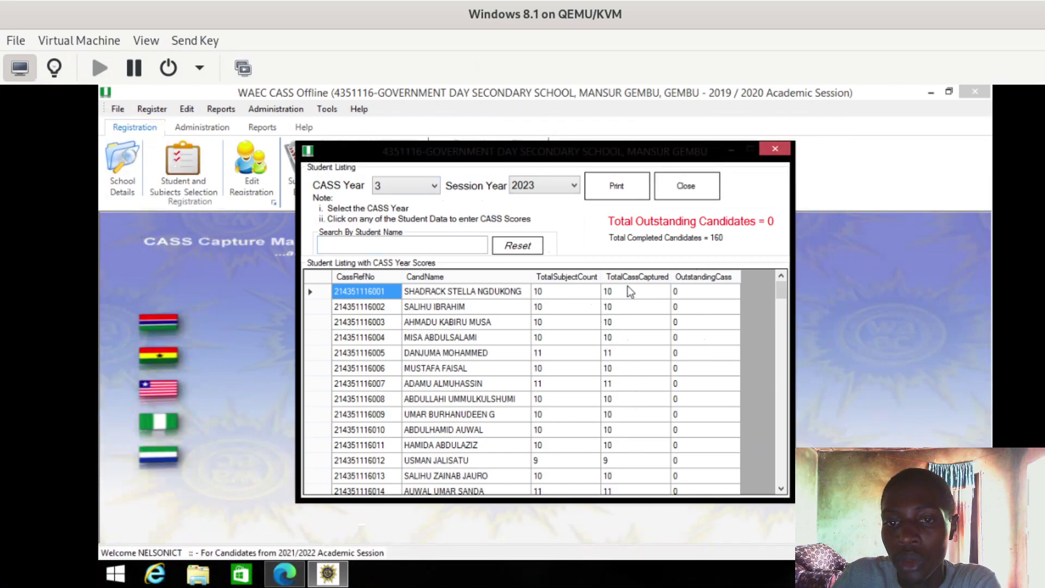
{"action": "left_click", "coordinate": [527, 294]}
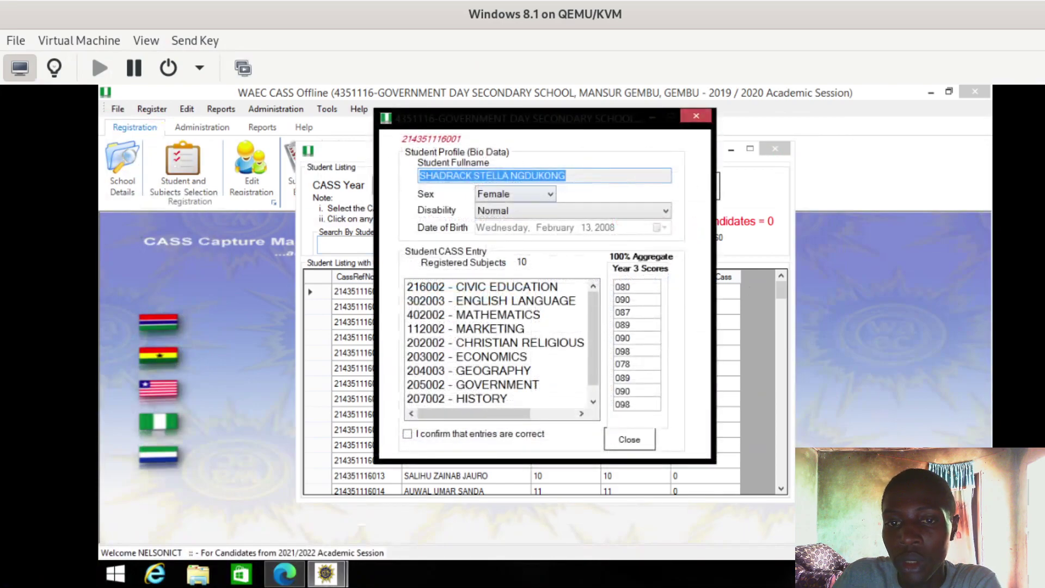
{"action": "left_click", "coordinate": [643, 285]}
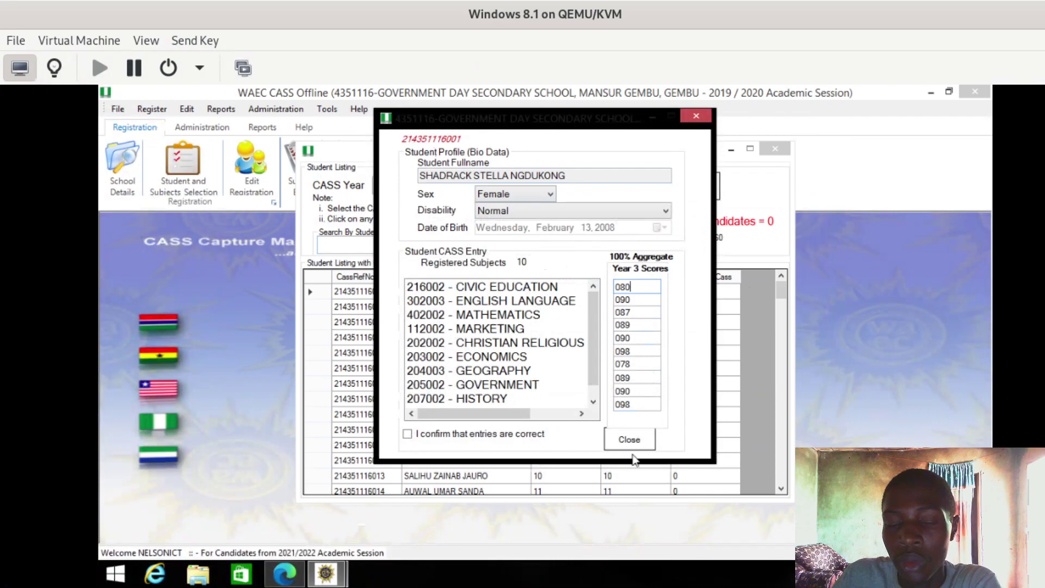
{"action": "left_click", "coordinate": [635, 433]}
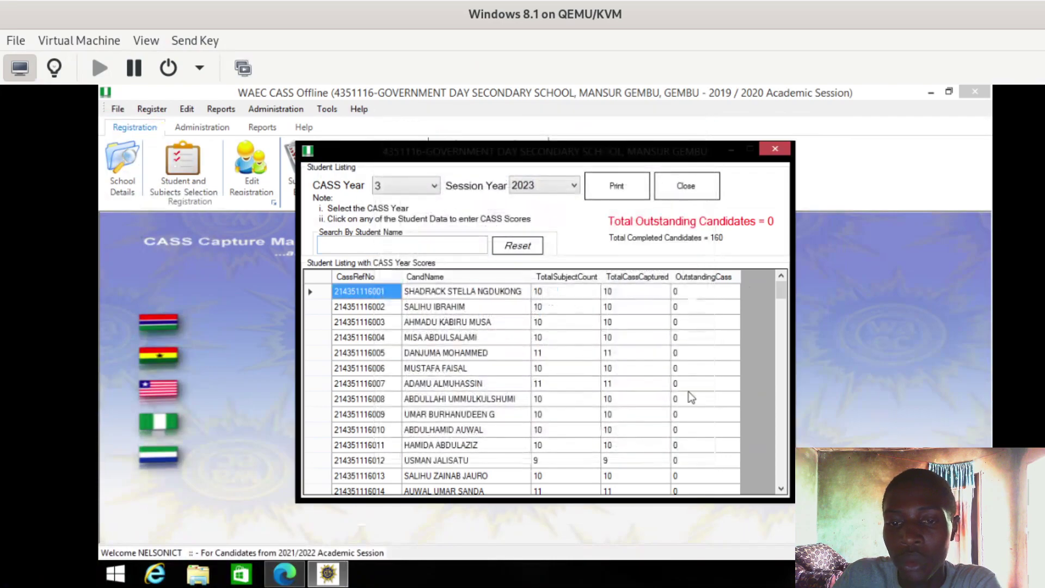
{"action": "left_click", "coordinate": [685, 188]}
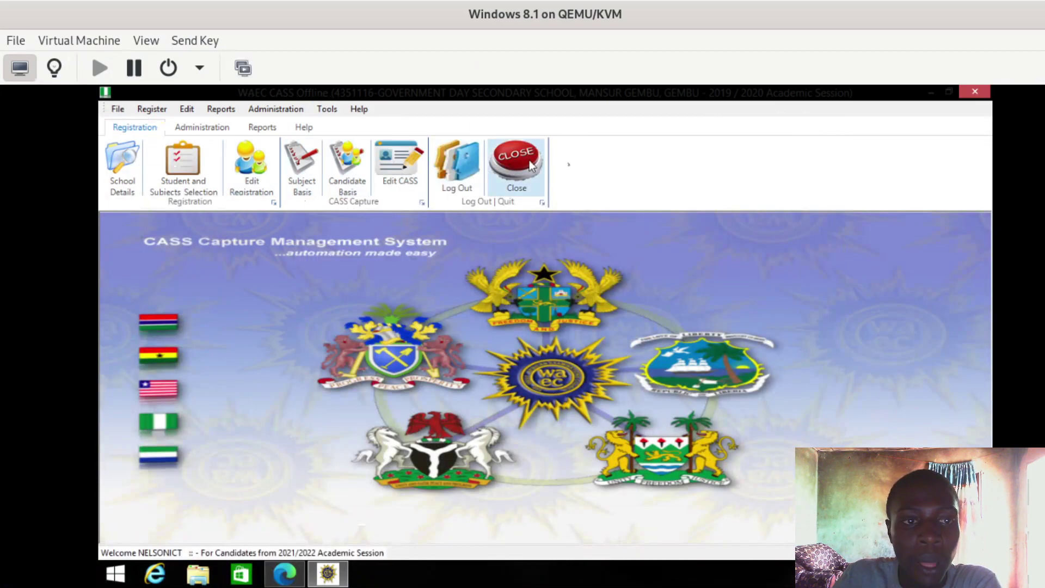
- Load subject mark entry for CASS year 3, exam year 2023, Agricultural Science
{"action": "left_click", "coordinate": [304, 177]}
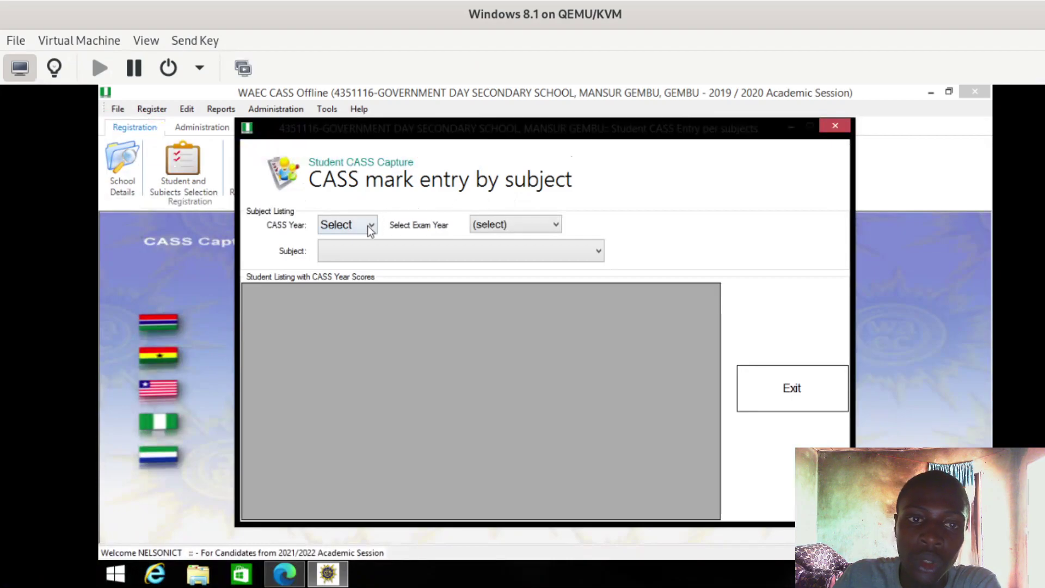
{"action": "left_click", "coordinate": [369, 228]}
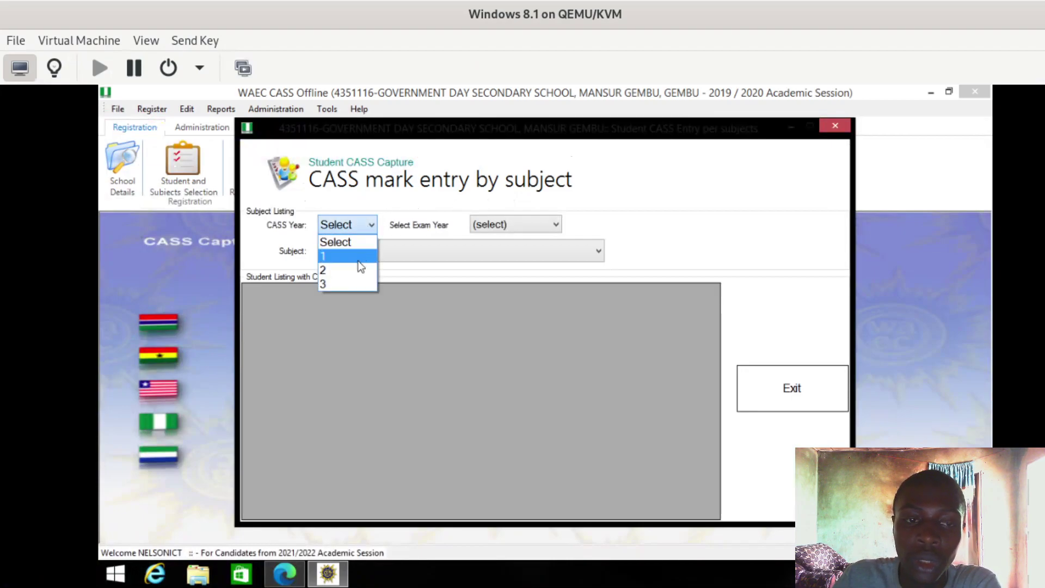
{"action": "left_click", "coordinate": [359, 260]}
{"action": "left_click", "coordinate": [370, 224]}
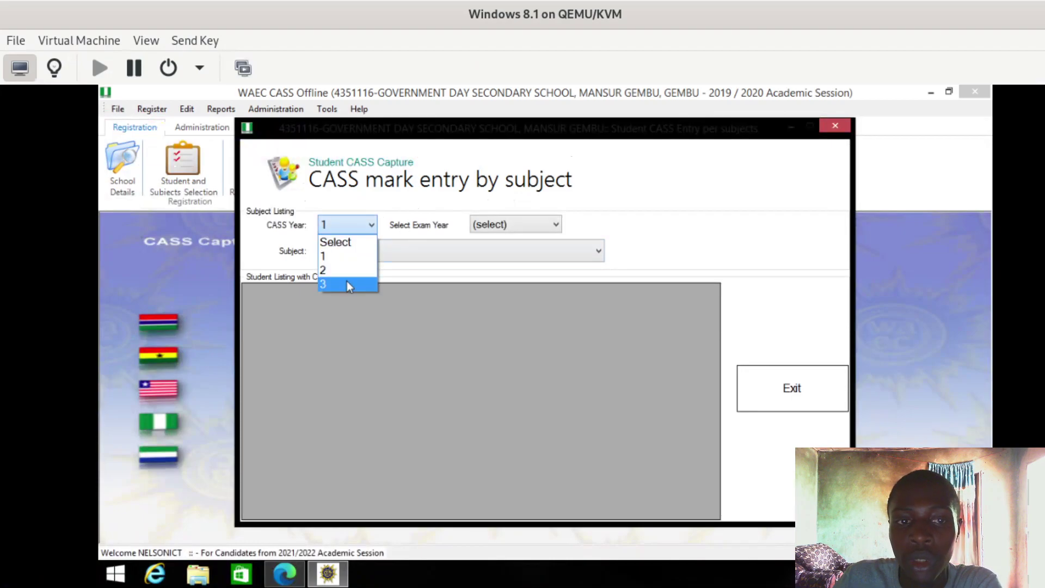
{"action": "left_click", "coordinate": [348, 283]}
{"action": "left_click", "coordinate": [492, 228]}
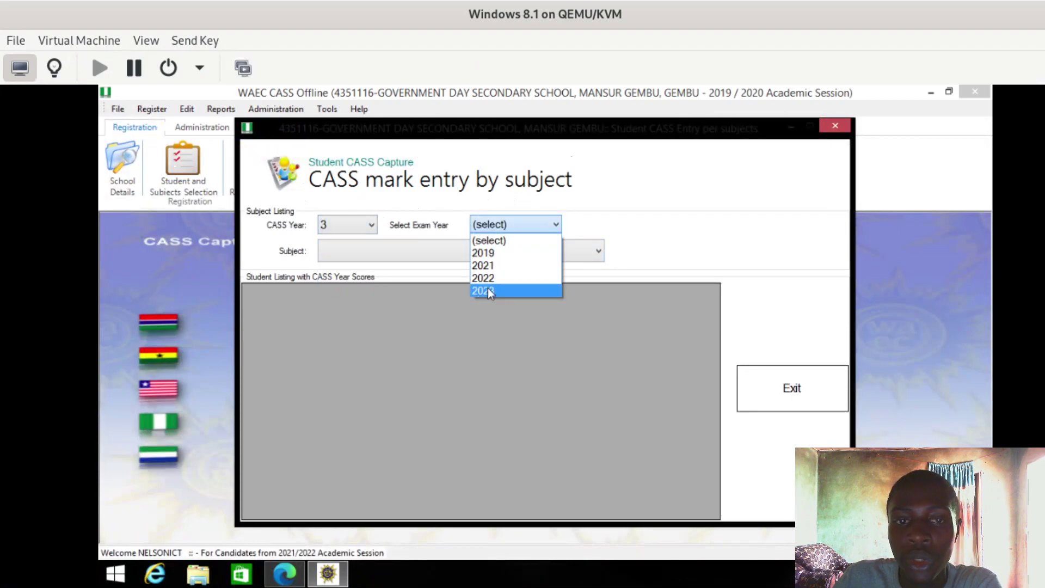
{"action": "left_click", "coordinate": [487, 288]}
{"action": "left_click", "coordinate": [482, 253]}
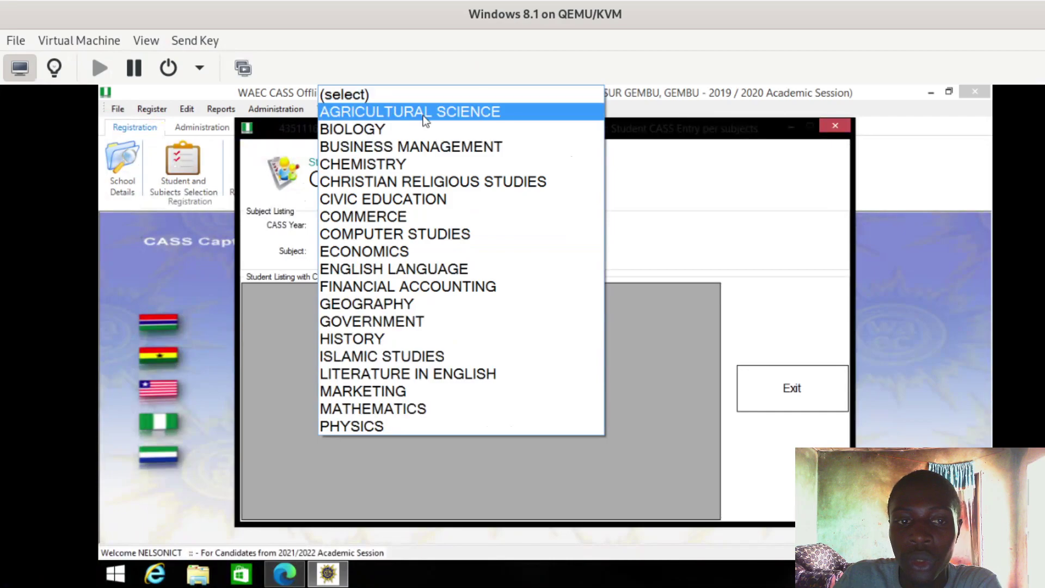
{"action": "left_click", "coordinate": [616, 175]}
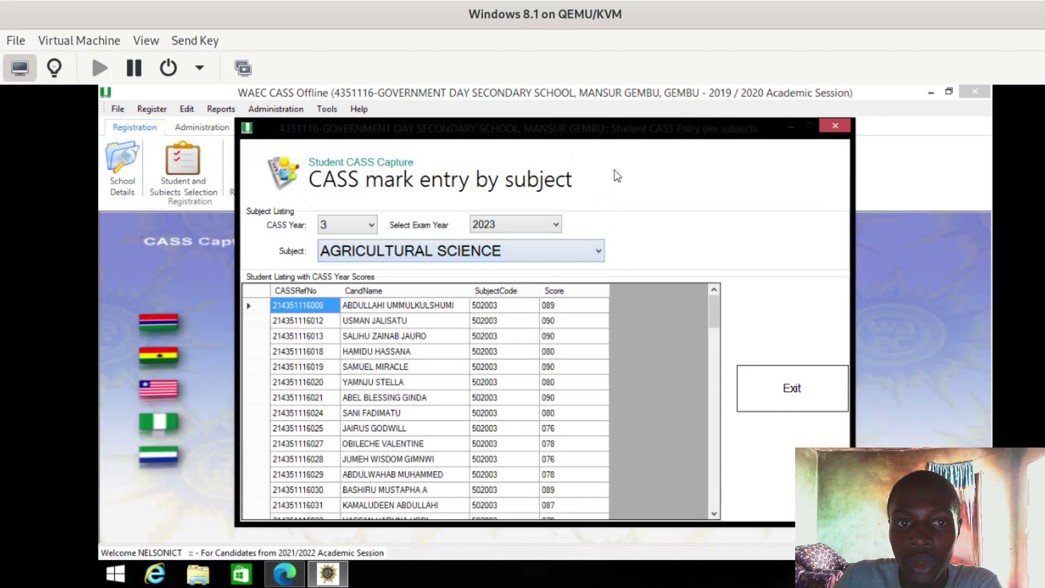
- Scroll through the Agricultural Science score grid, then close the mark entry window
{"action": "scroll", "coordinate": [626, 438], "scroll_direction": "down", "scroll_amount": 15}
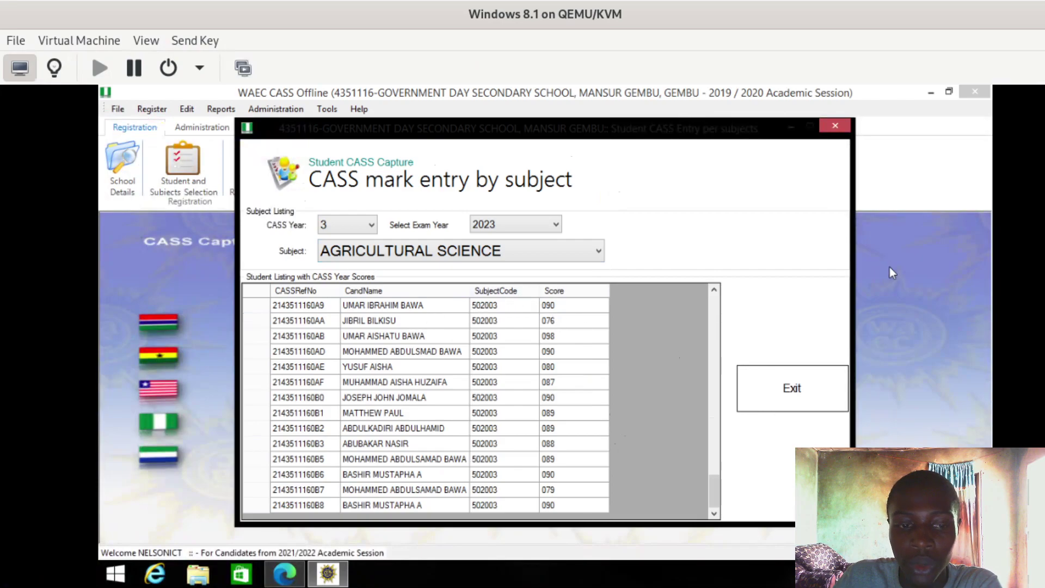
{"action": "left_click", "coordinate": [583, 312]}
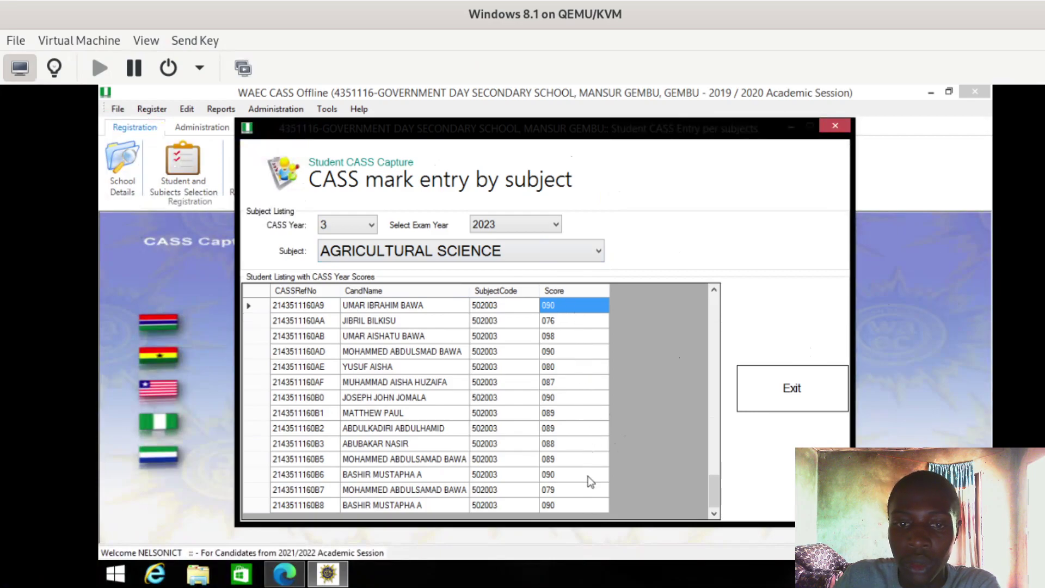
{"action": "scroll", "coordinate": [579, 465], "scroll_direction": "up", "scroll_amount": 10}
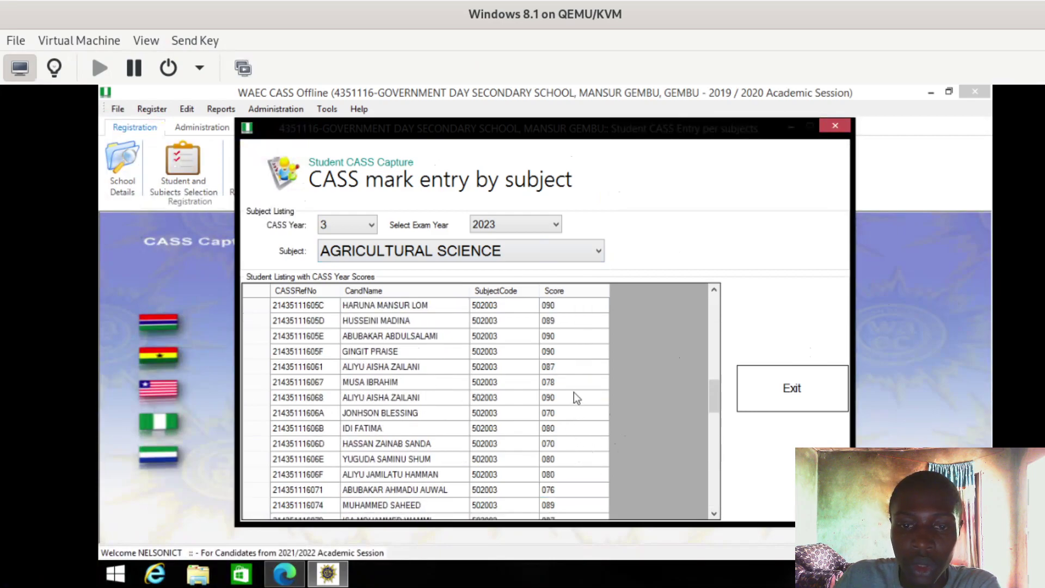
{"action": "scroll", "coordinate": [568, 354], "scroll_direction": "up", "scroll_amount": 5}
{"action": "left_click", "coordinate": [800, 394]}
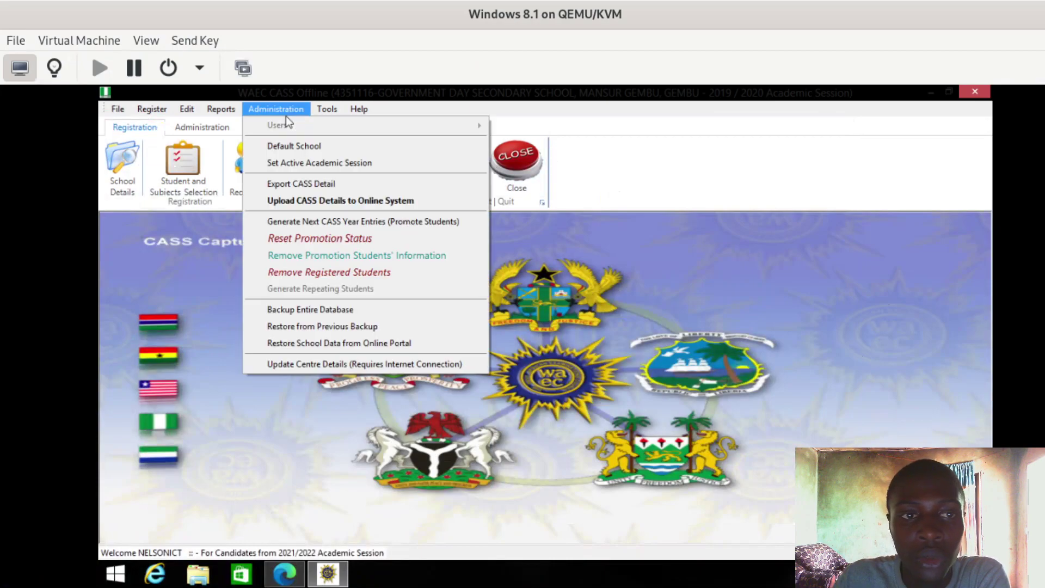
- Set Export CASS Detail to CASS year 3 and exam year 2023 with verification ticked
{"action": "left_click", "coordinate": [344, 186]}
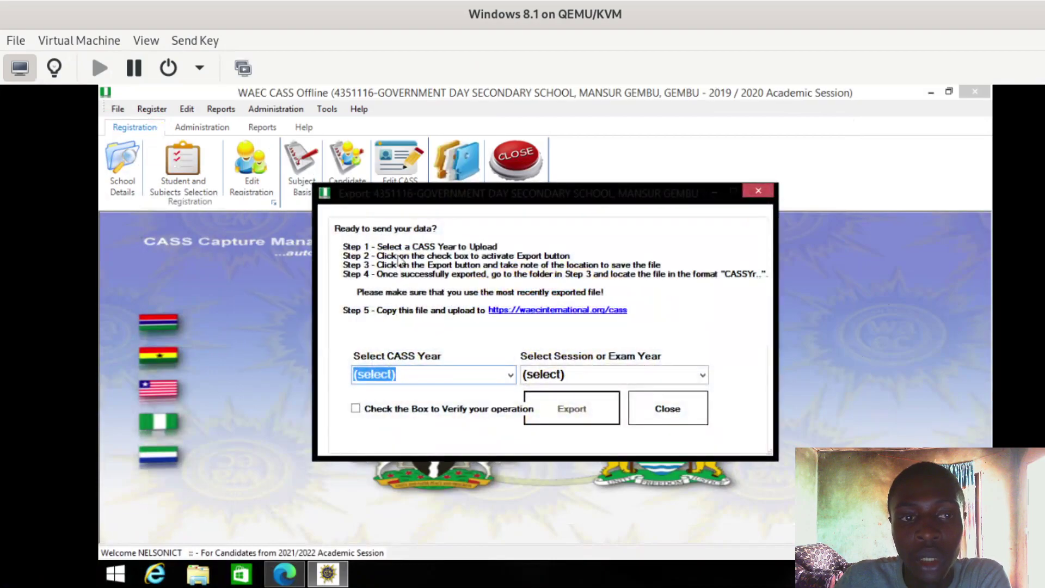
{"action": "left_click", "coordinate": [510, 375]}
{"action": "left_click", "coordinate": [471, 393]}
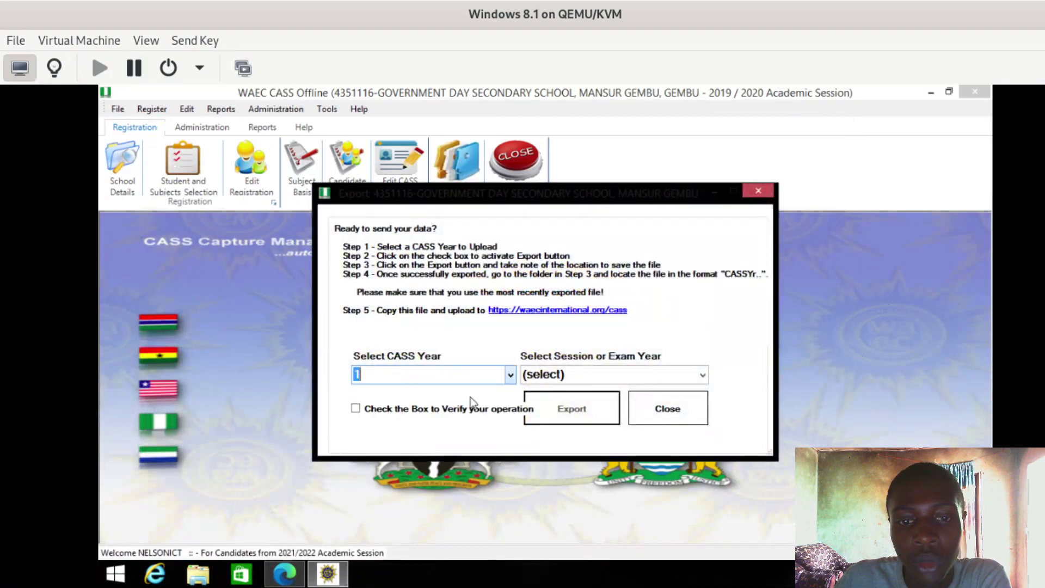
{"action": "left_click", "coordinate": [514, 378]}
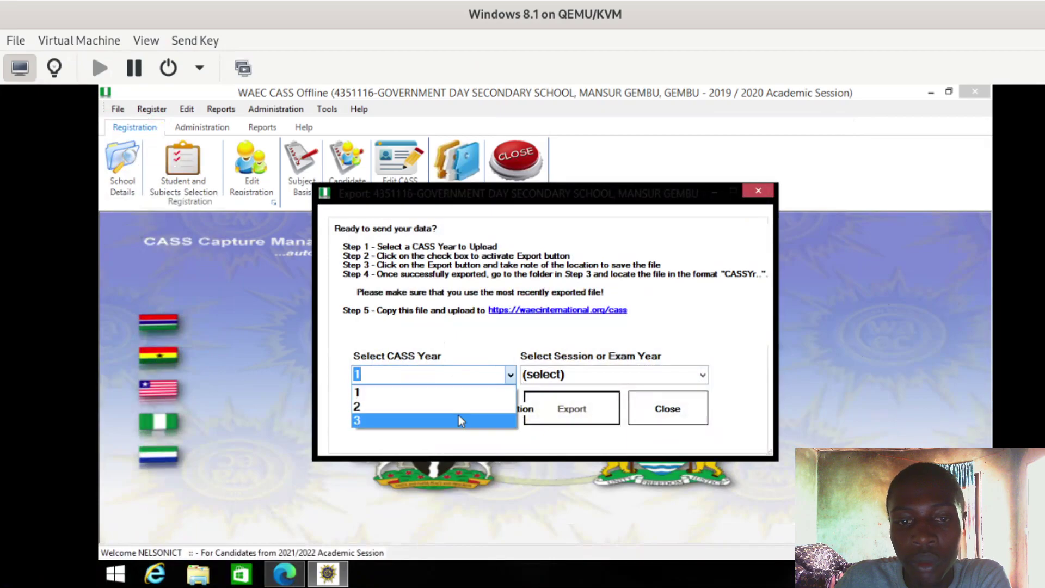
{"action": "left_click", "coordinate": [458, 414]}
{"action": "left_click", "coordinate": [701, 376]}
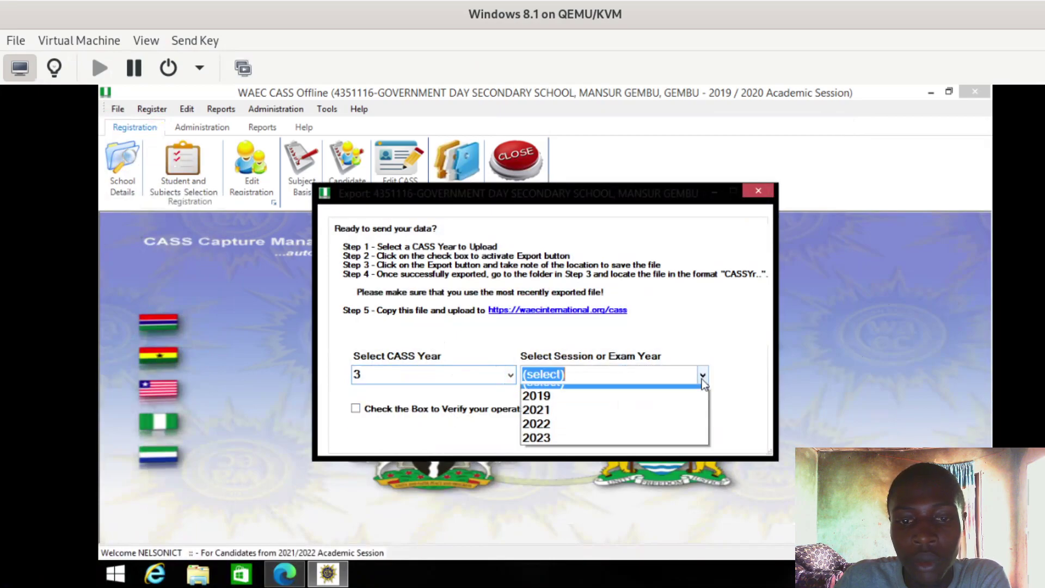
{"action": "left_click", "coordinate": [608, 448]}
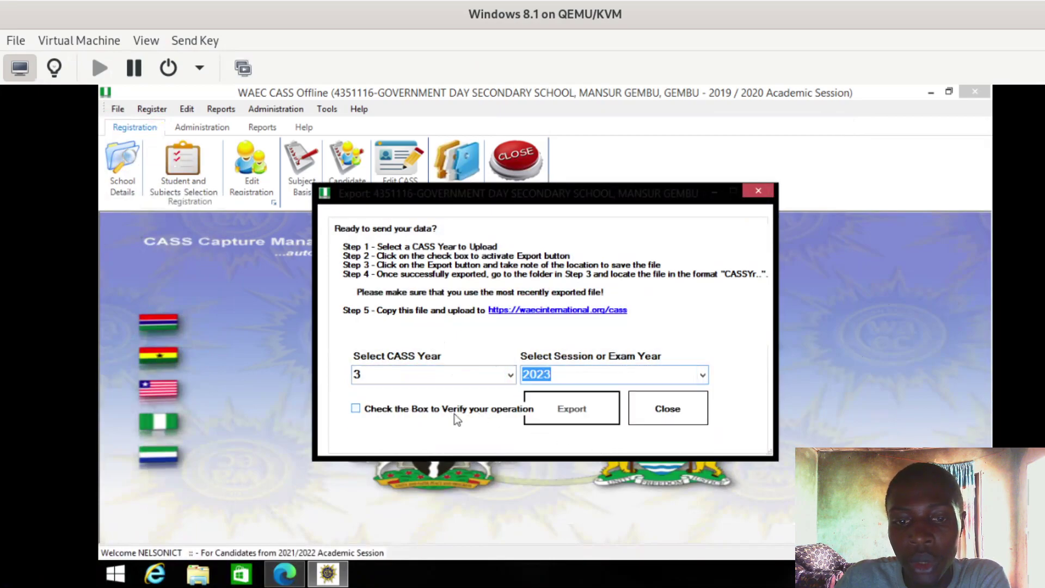
{"action": "left_click", "coordinate": [453, 413]}
- Export 1625 records for 160 students, overwriting the old file, and check the 4351116 folder
{"action": "left_click", "coordinate": [580, 420]}
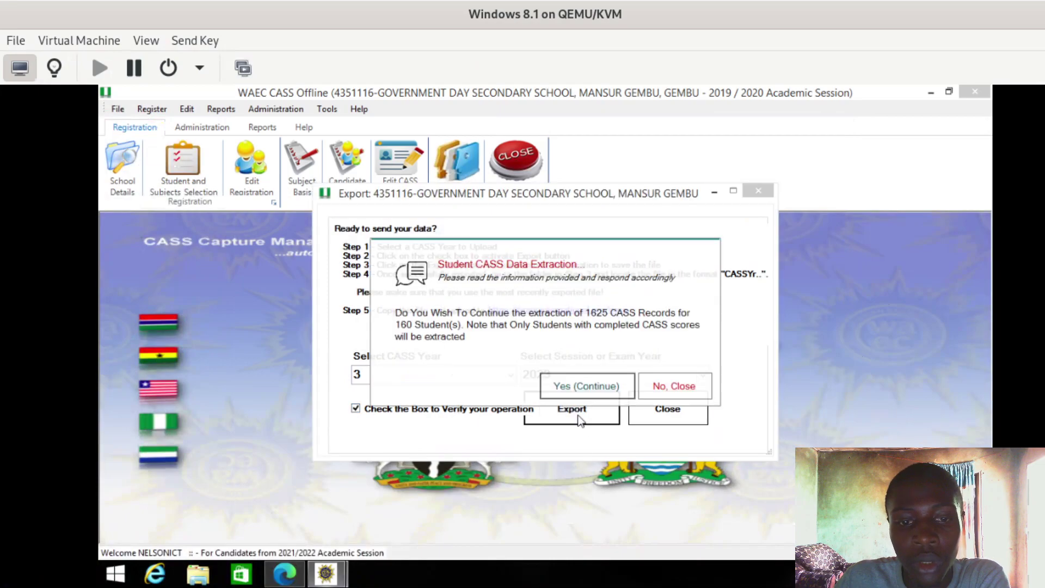
{"action": "left_click", "coordinate": [582, 386]}
{"action": "left_click", "coordinate": [583, 387]}
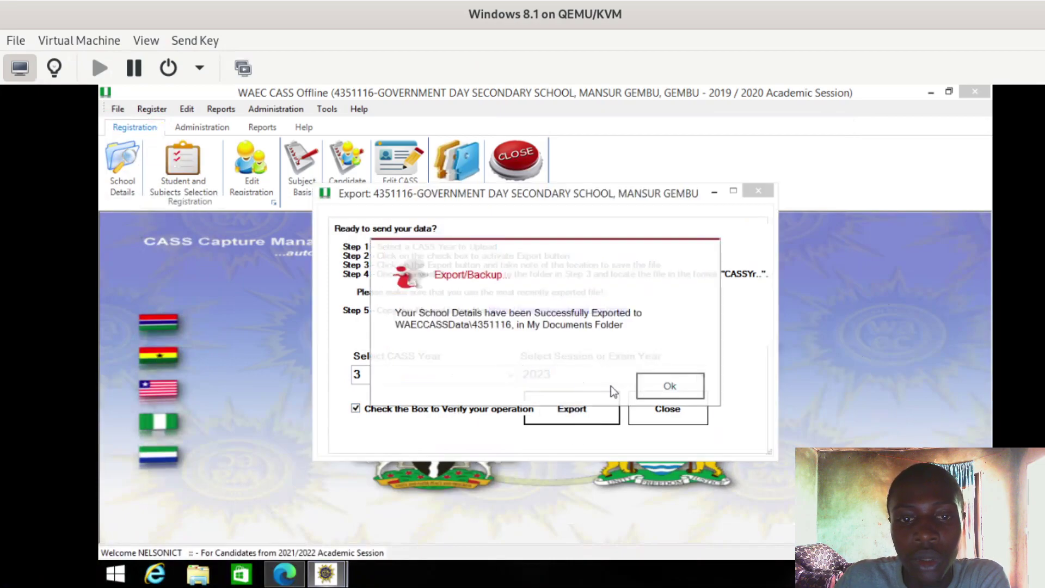
{"action": "left_click", "coordinate": [665, 387]}
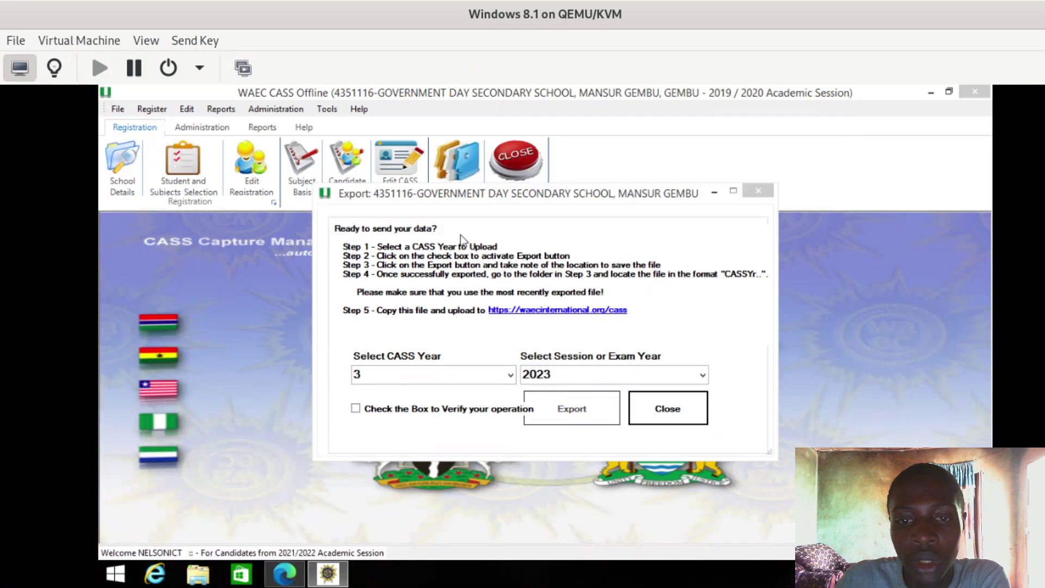
{"action": "left_click", "coordinate": [667, 408]}
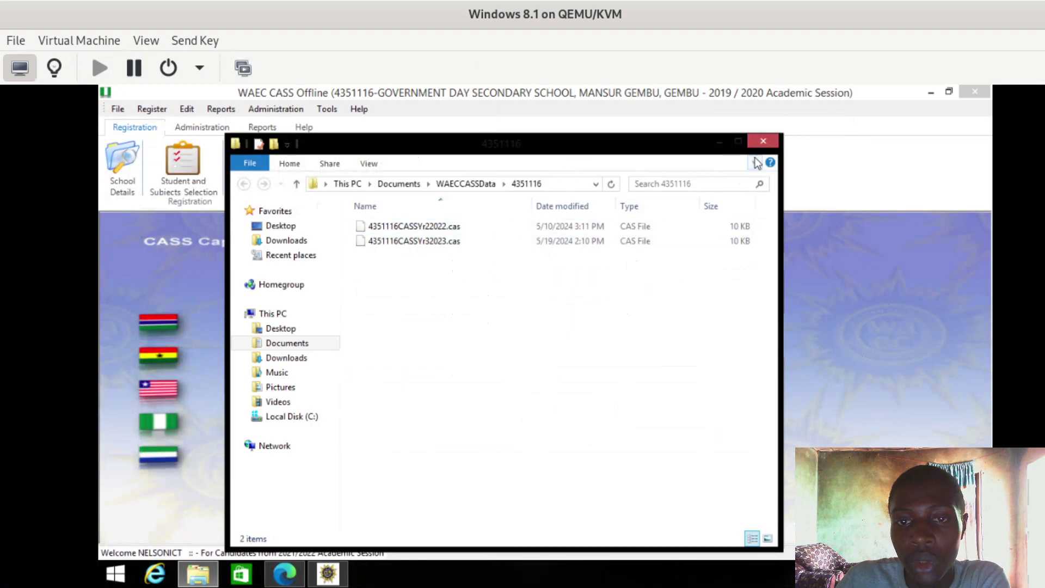
{"action": "left_click", "coordinate": [762, 142]}
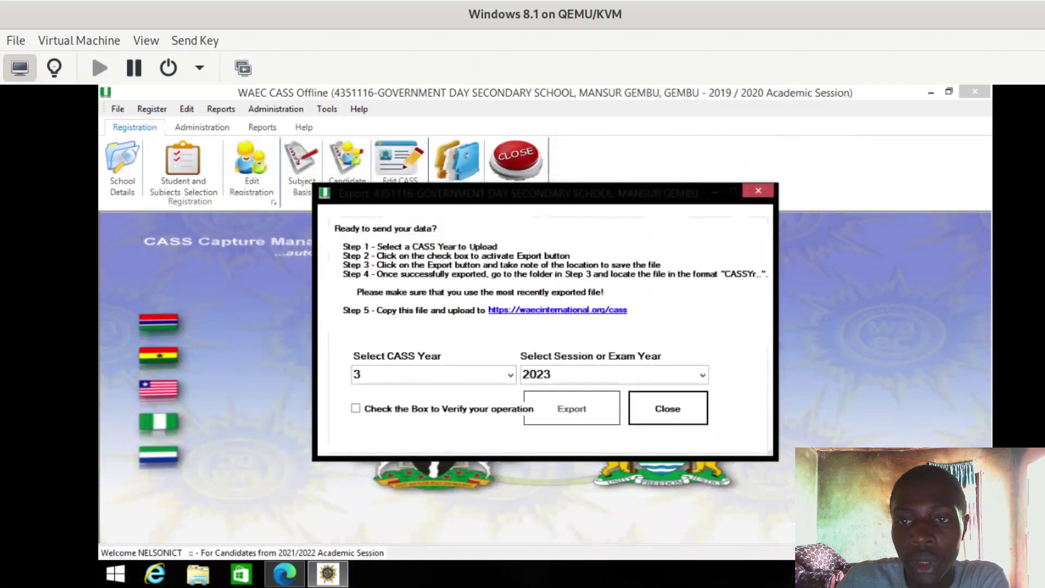
{"action": "left_click", "coordinate": [676, 406]}
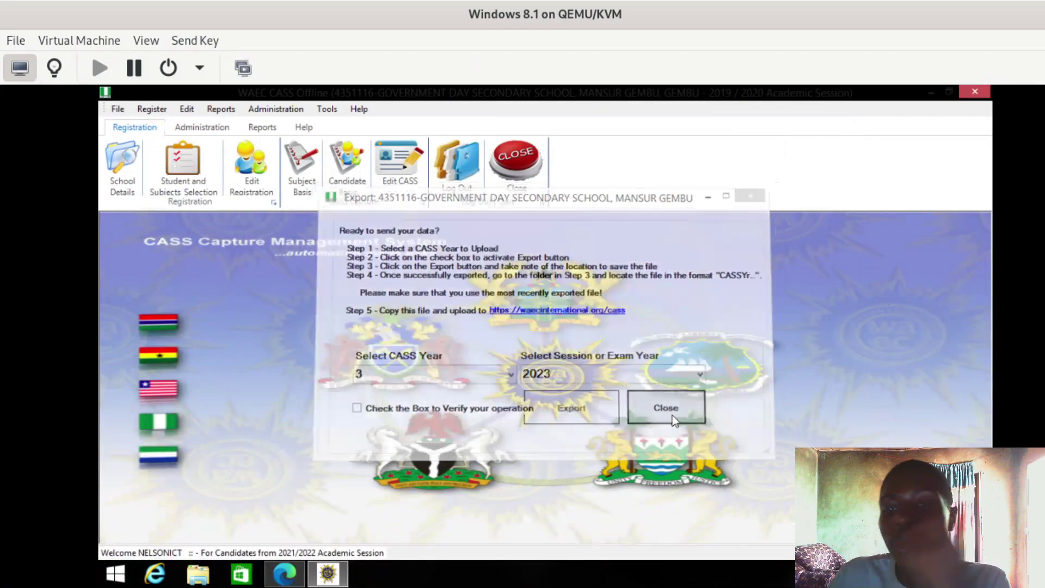
{"action": "left_click", "coordinate": [276, 108]}
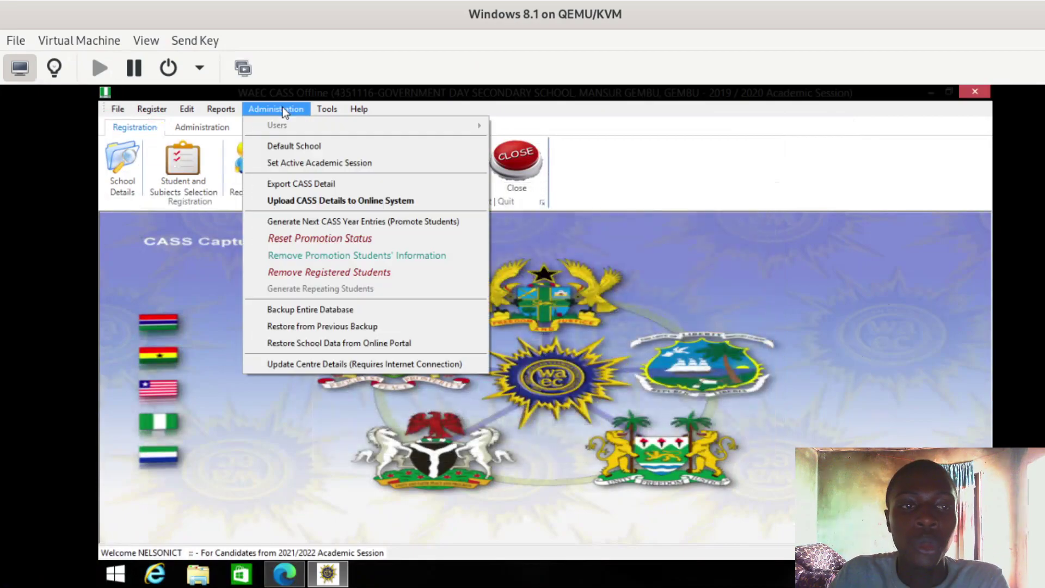
- Choose Entire Centre Upload with CASS year 3 and session 2023, verify, and continue to login
{"action": "left_click", "coordinate": [351, 201]}
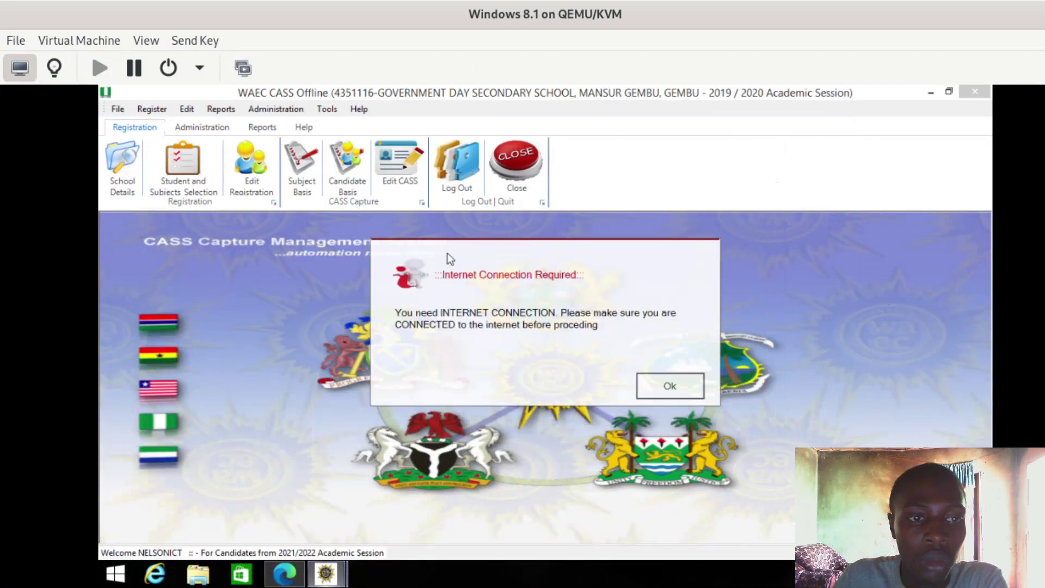
{"action": "left_click", "coordinate": [663, 386]}
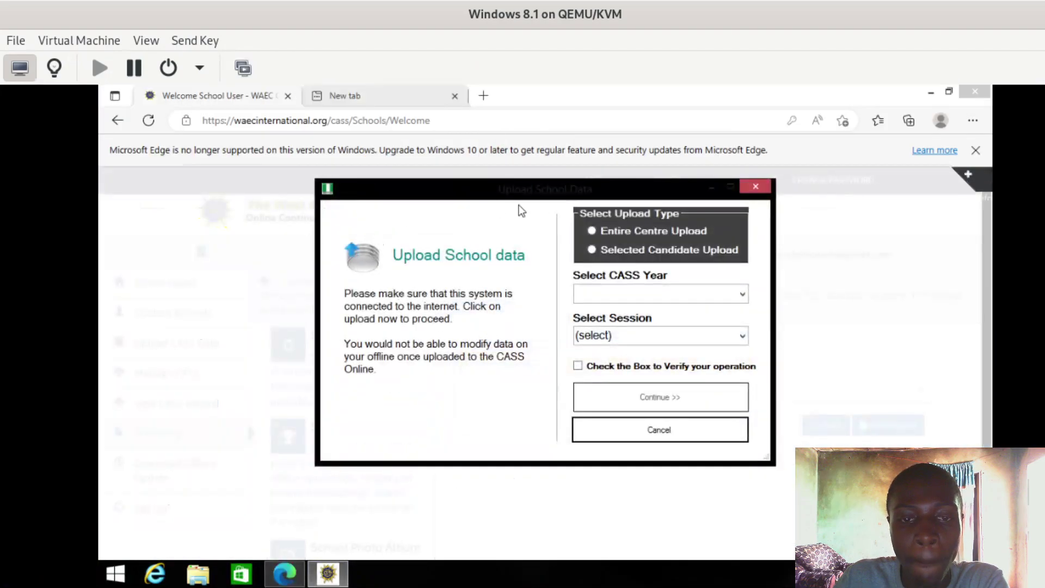
{"action": "left_click", "coordinate": [597, 232]}
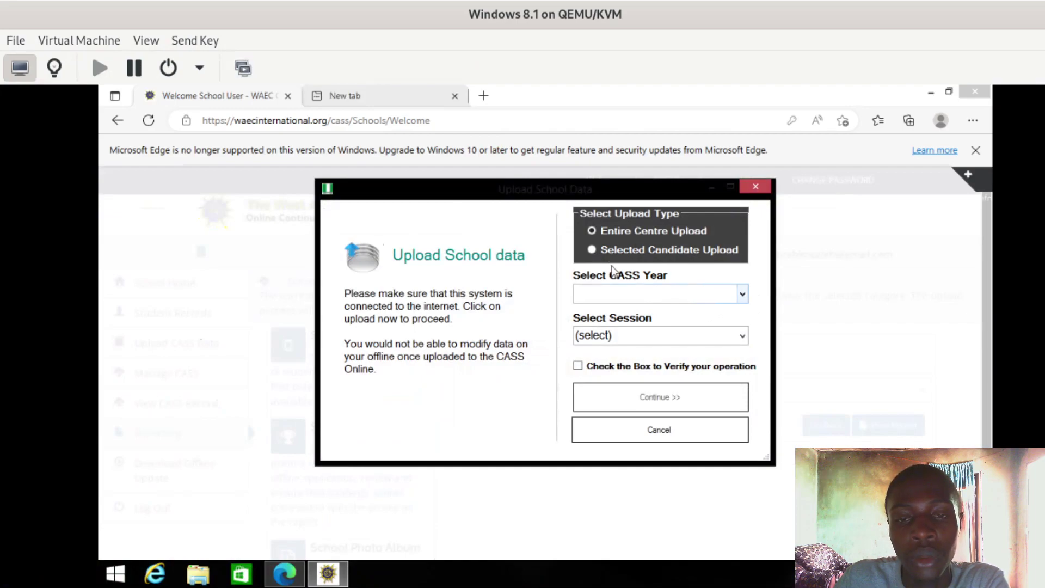
{"action": "left_click", "coordinate": [743, 296]}
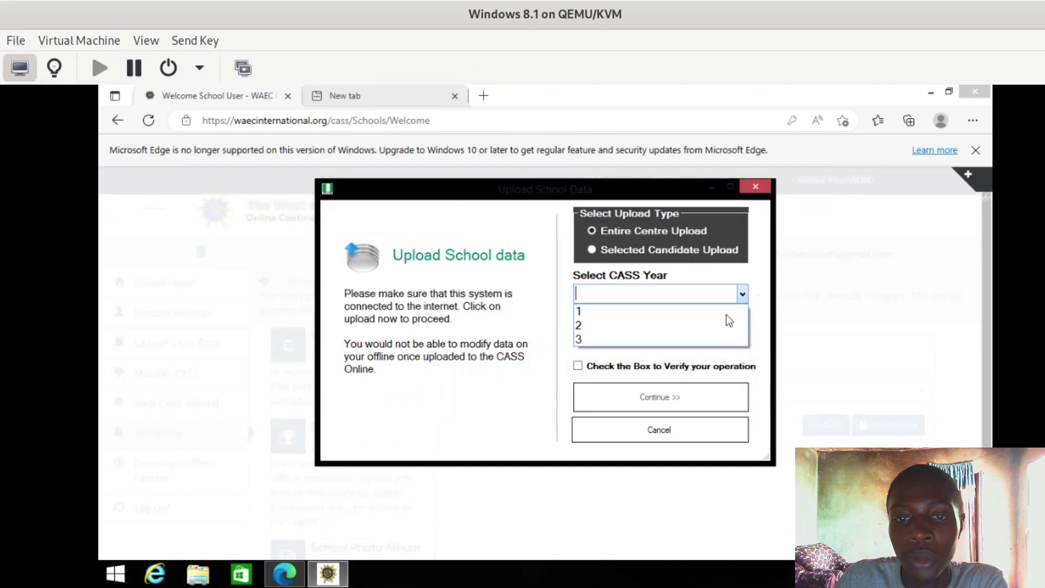
{"action": "left_click", "coordinate": [642, 340]}
{"action": "left_click", "coordinate": [742, 335]}
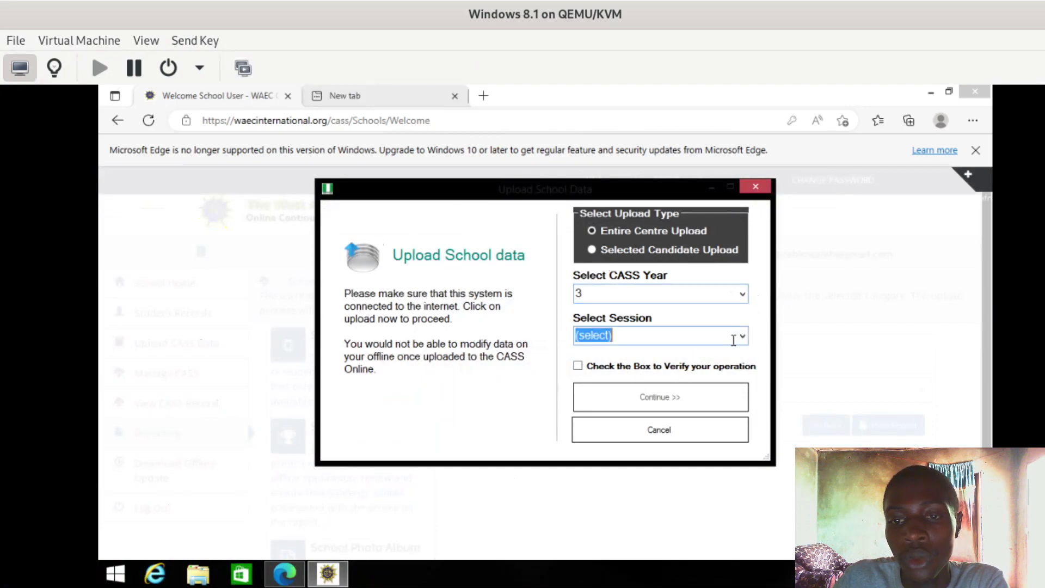
{"action": "left_click", "coordinate": [631, 409]}
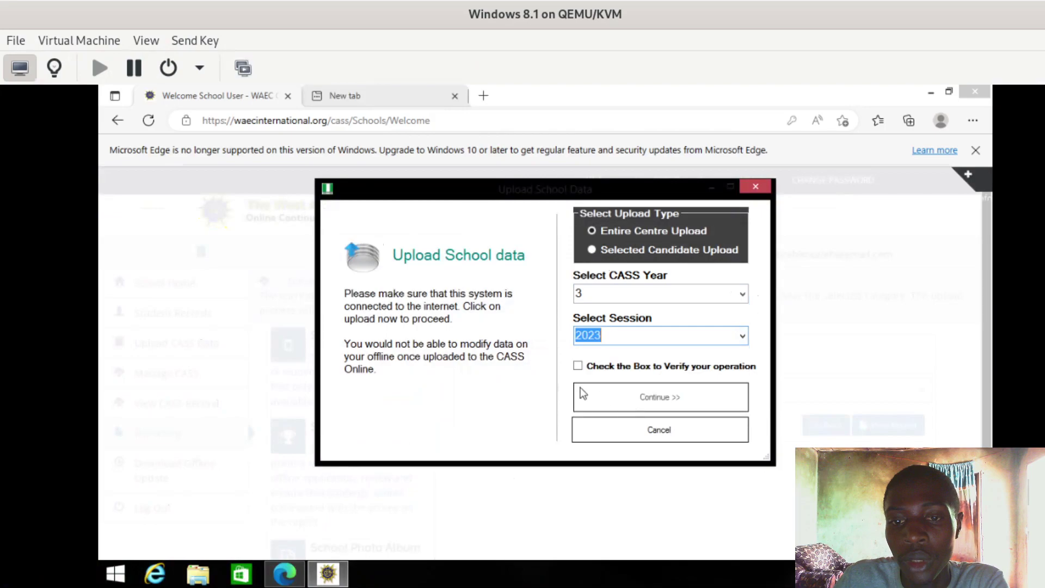
{"action": "left_click", "coordinate": [577, 366]}
{"action": "left_click", "coordinate": [629, 393]}
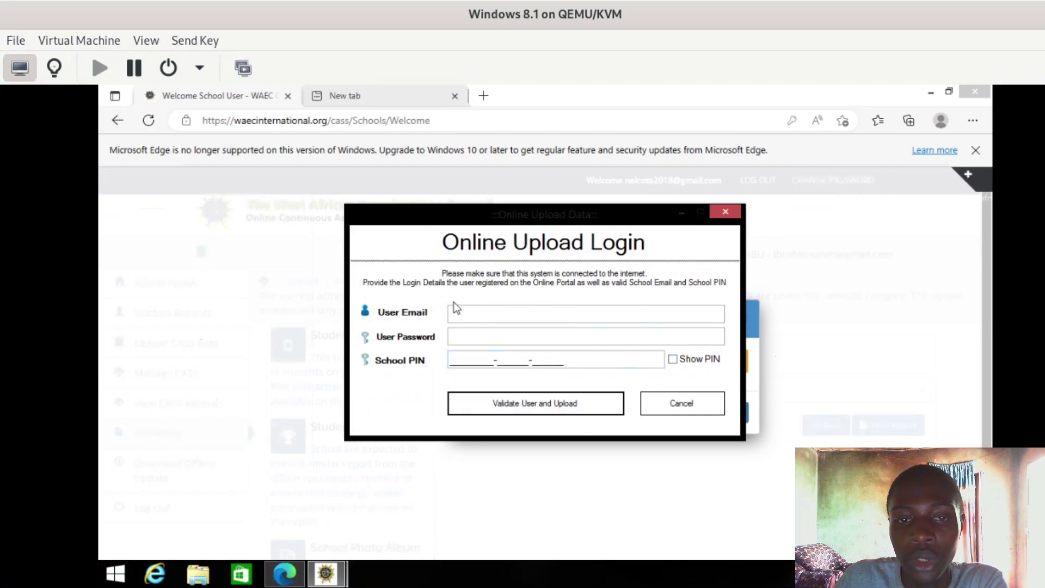
- Reveal and paste the school PIN in the login form, then cancel both login and upload
{"action": "left_click", "coordinate": [471, 335]}
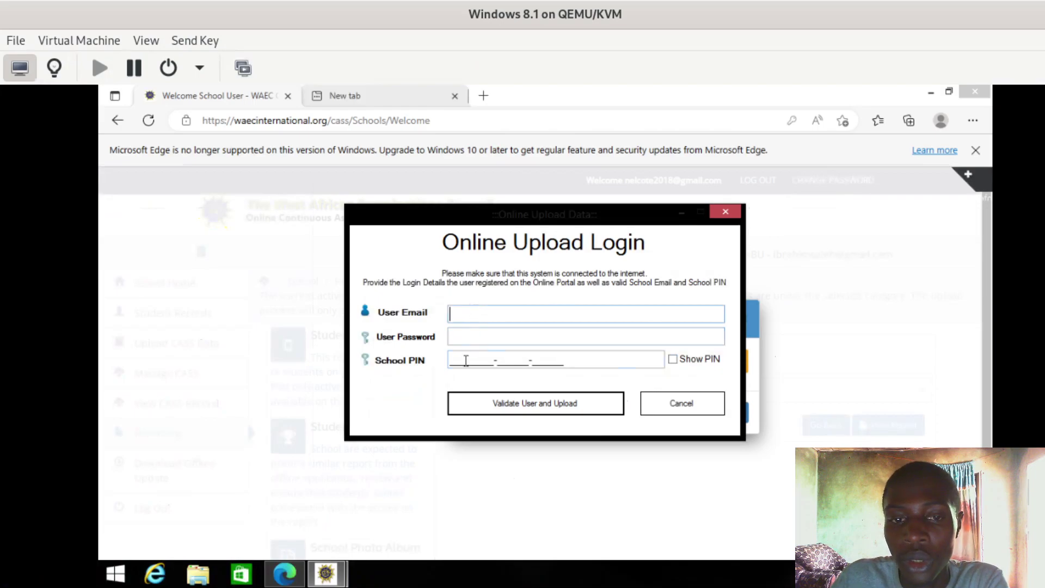
{"action": "left_click", "coordinate": [449, 361]}
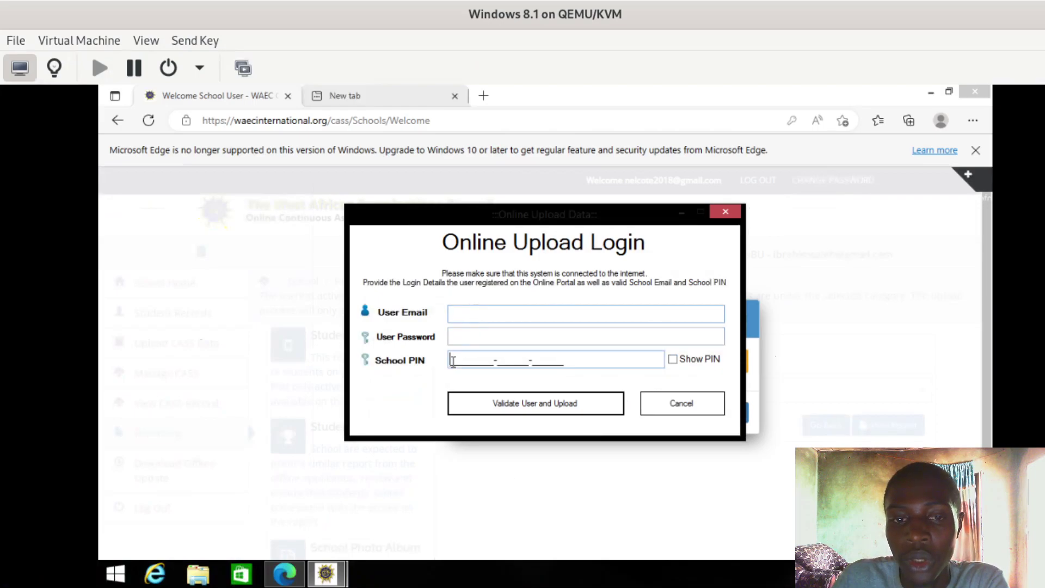
{"action": "left_click", "coordinate": [673, 360]}
{"action": "right_click", "coordinate": [451, 355]}
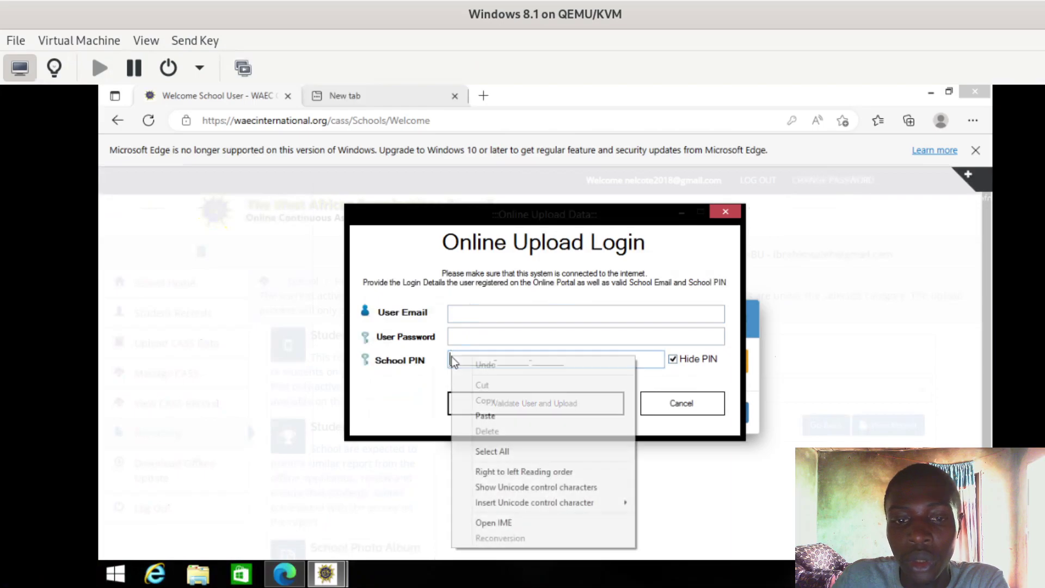
{"action": "left_click", "coordinate": [505, 418]}
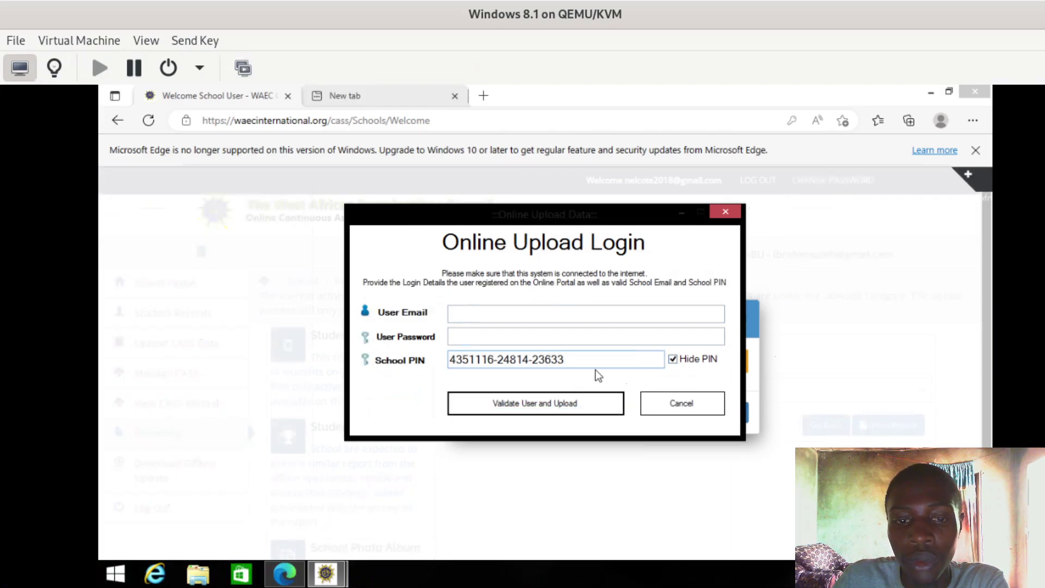
{"action": "left_click", "coordinate": [689, 402]}
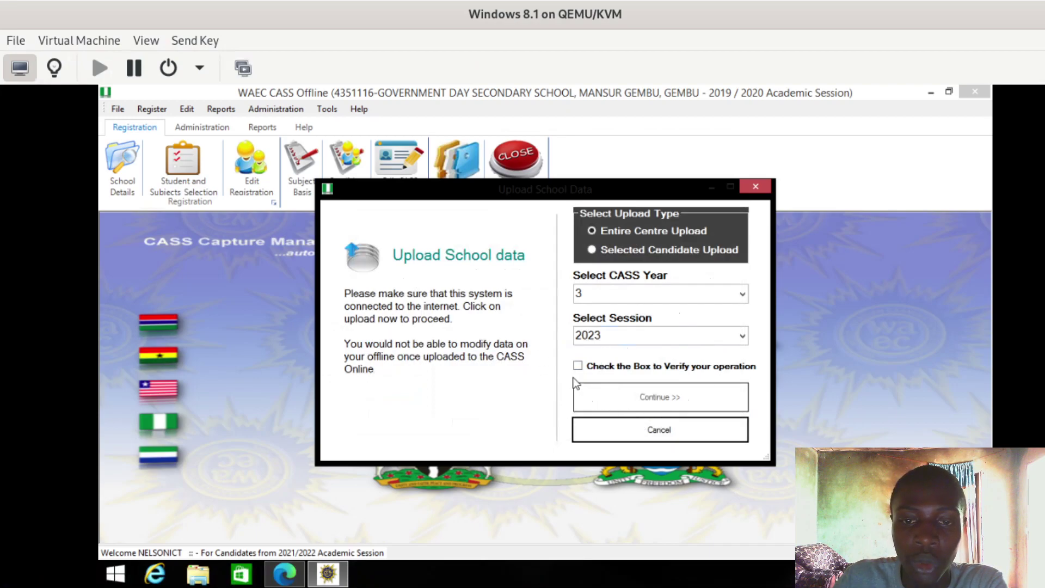
{"action": "left_click", "coordinate": [656, 430]}
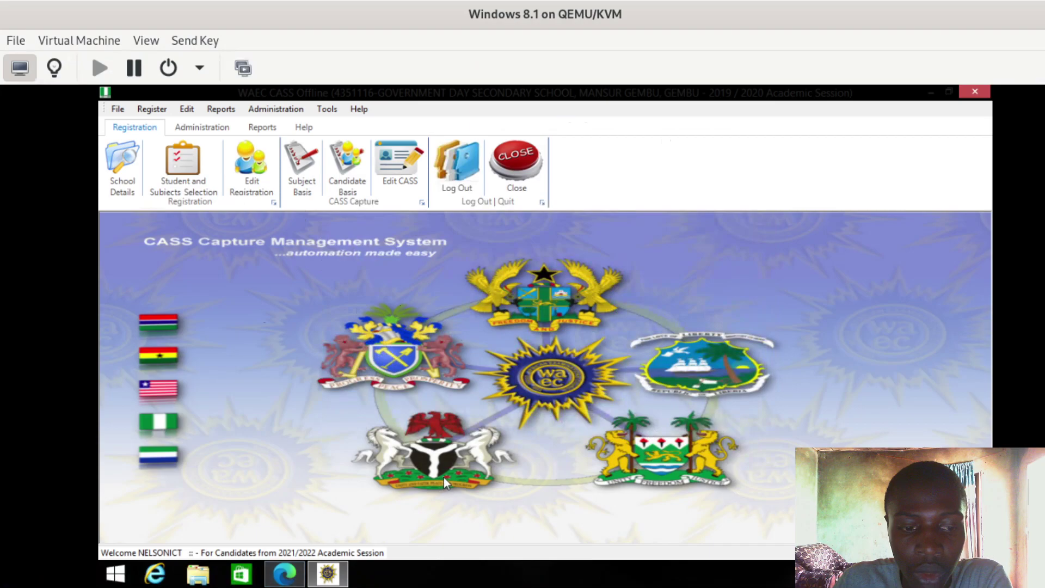
{"action": "mouse_move", "coordinate": [293, 561]}
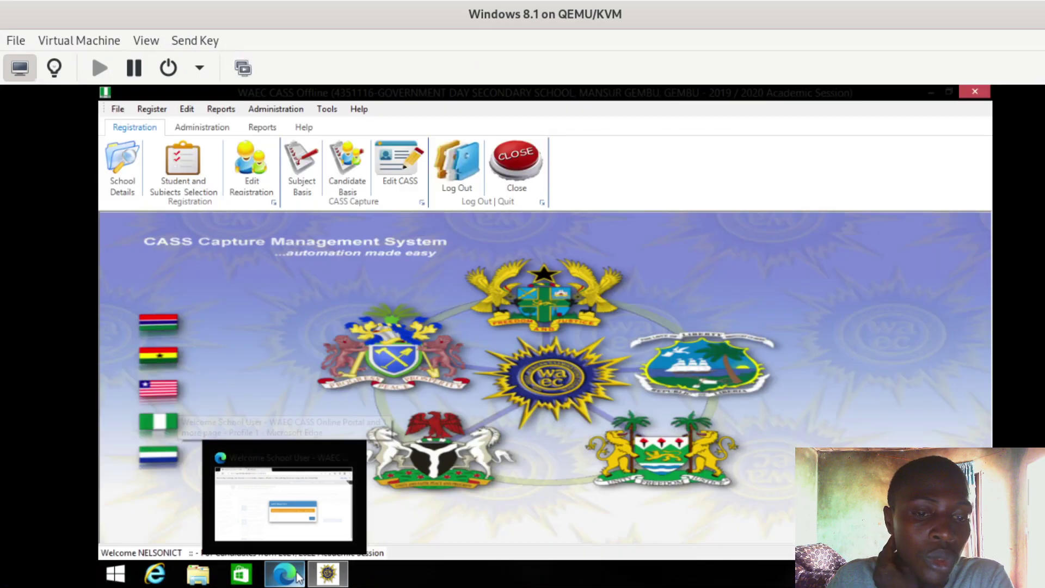
- In the browser, dismiss the School Report Error and go to the CASS data upload page
{"action": "left_click", "coordinate": [296, 572]}
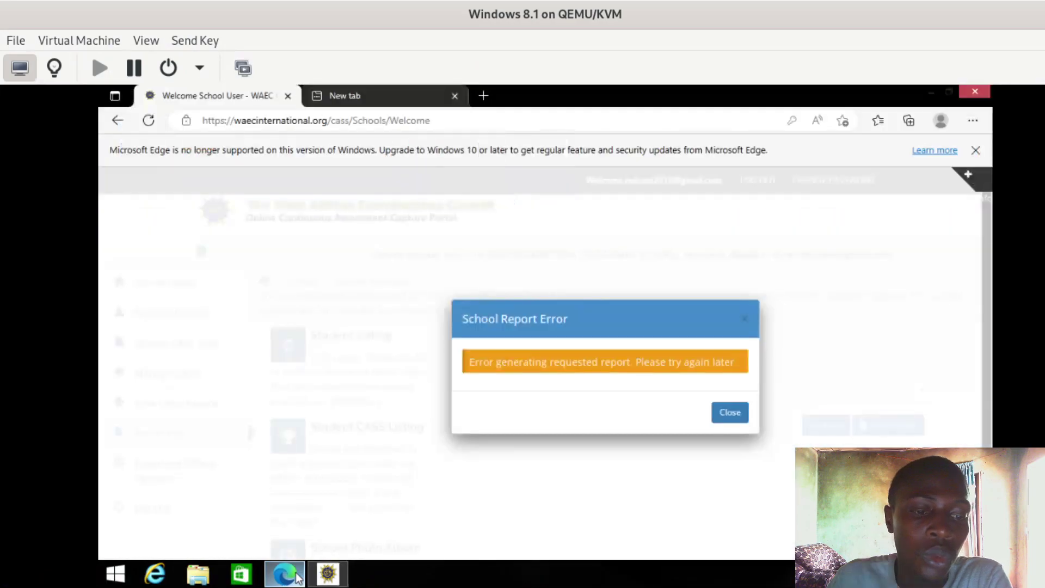
{"action": "left_click", "coordinate": [734, 418]}
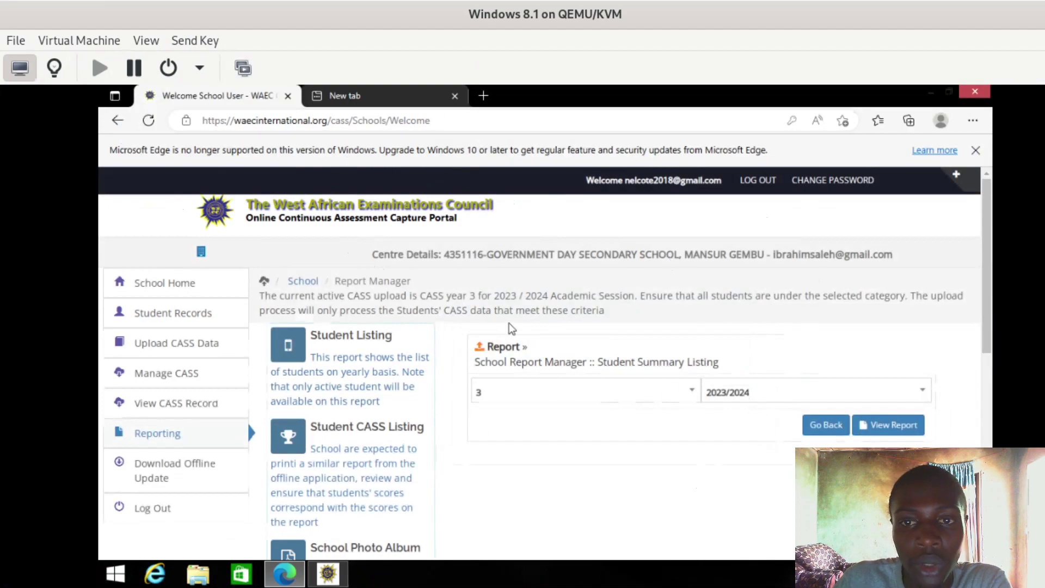
{"action": "left_click", "coordinate": [186, 344]}
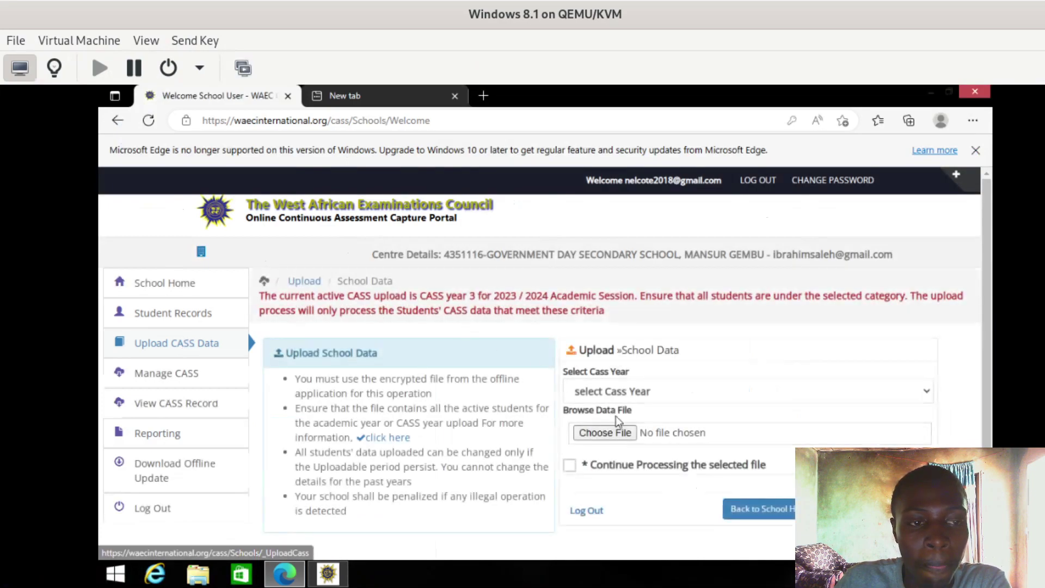
- Set the upload form's CASS year to 3
{"action": "left_click", "coordinate": [681, 399]}
{"action": "left_click", "coordinate": [634, 434]}
{"action": "left_click", "coordinate": [633, 432]}
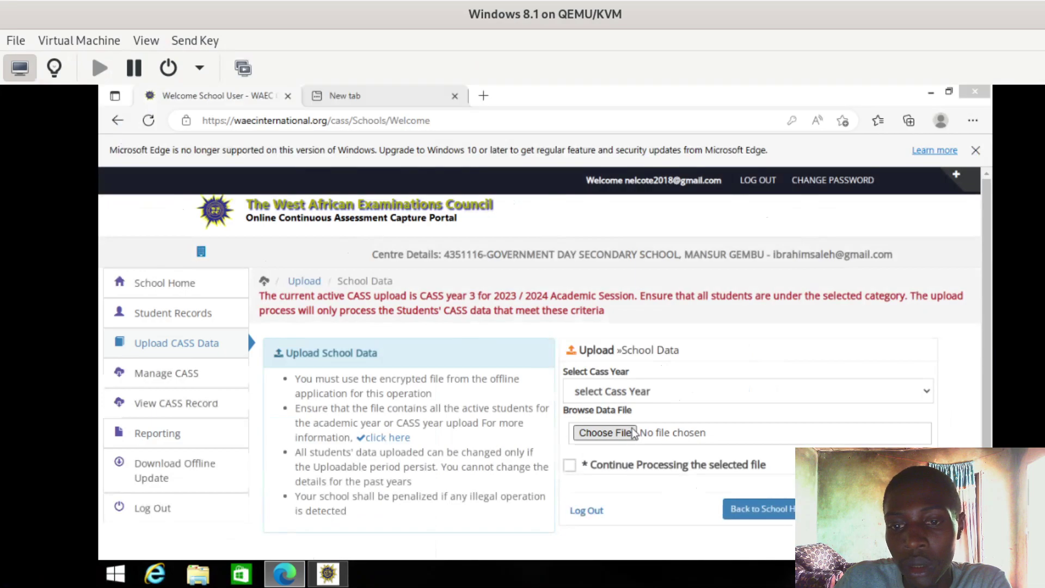
{"action": "left_click", "coordinate": [694, 93]}
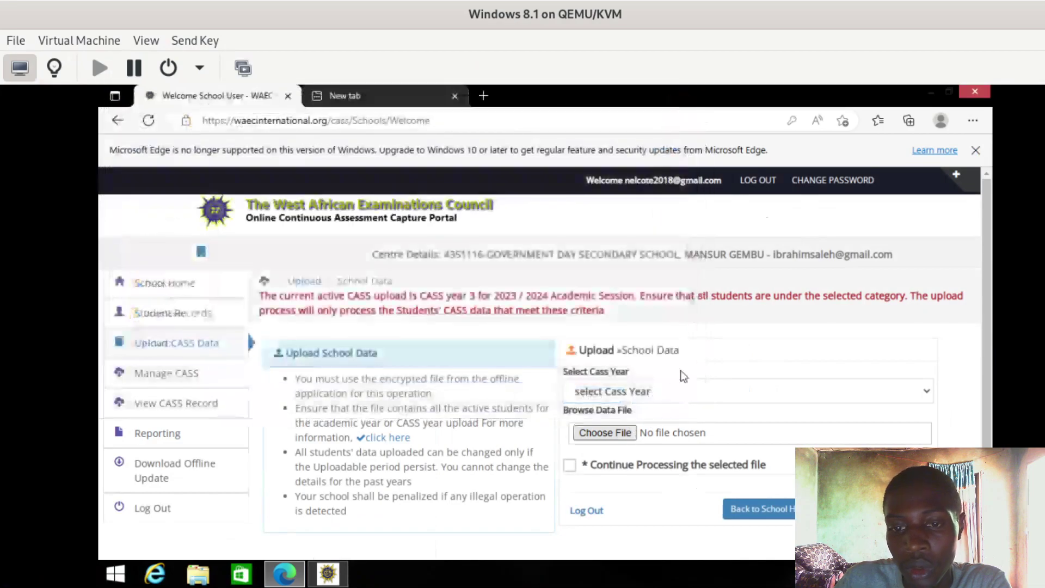
{"action": "left_click", "coordinate": [674, 394]}
{"action": "left_click", "coordinate": [662, 426]}
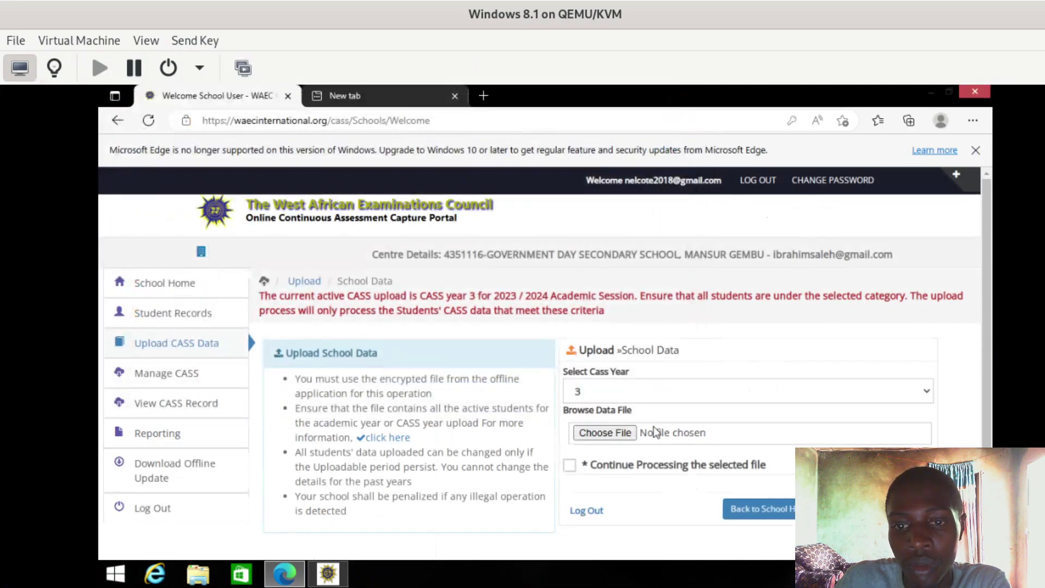
- Attach Documents > WAECCASSData > 4351116 > 4351116CASSYr32023.cas as the upload file
{"action": "left_click", "coordinate": [604, 431]}
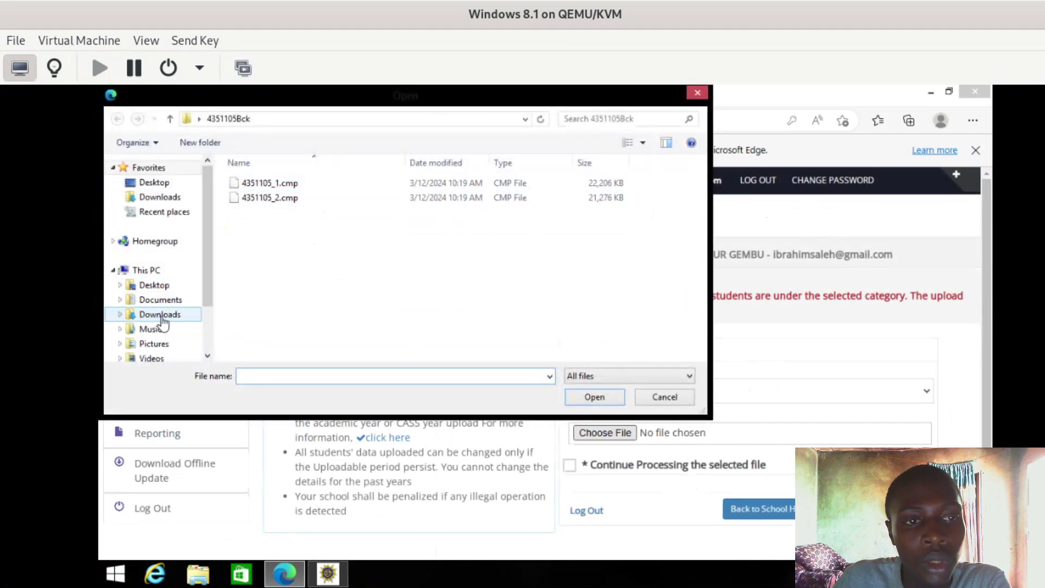
{"action": "left_click", "coordinate": [163, 300]}
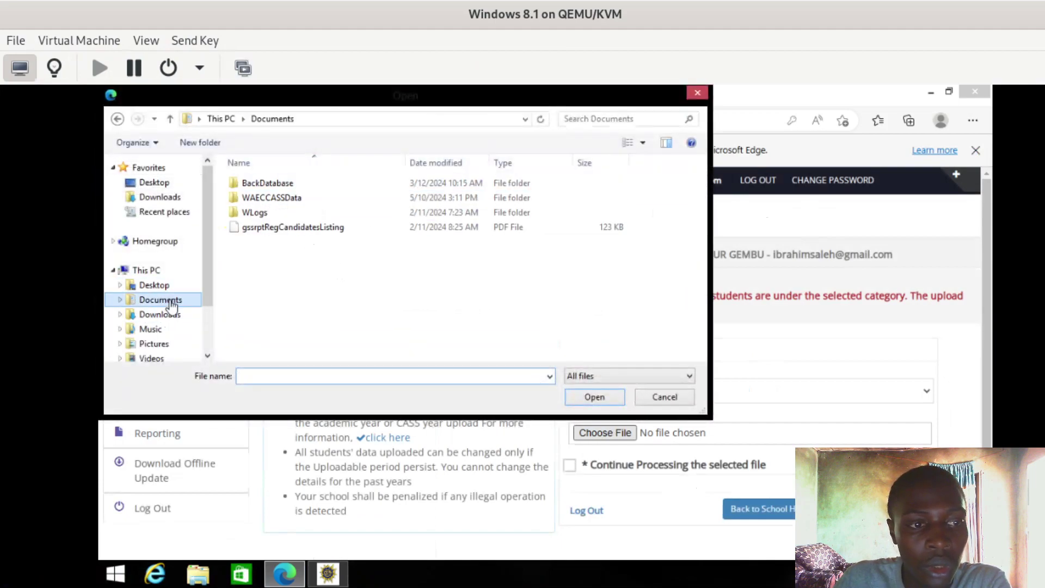
{"action": "left_click", "coordinate": [289, 204]}
{"action": "key", "text": "Return"}
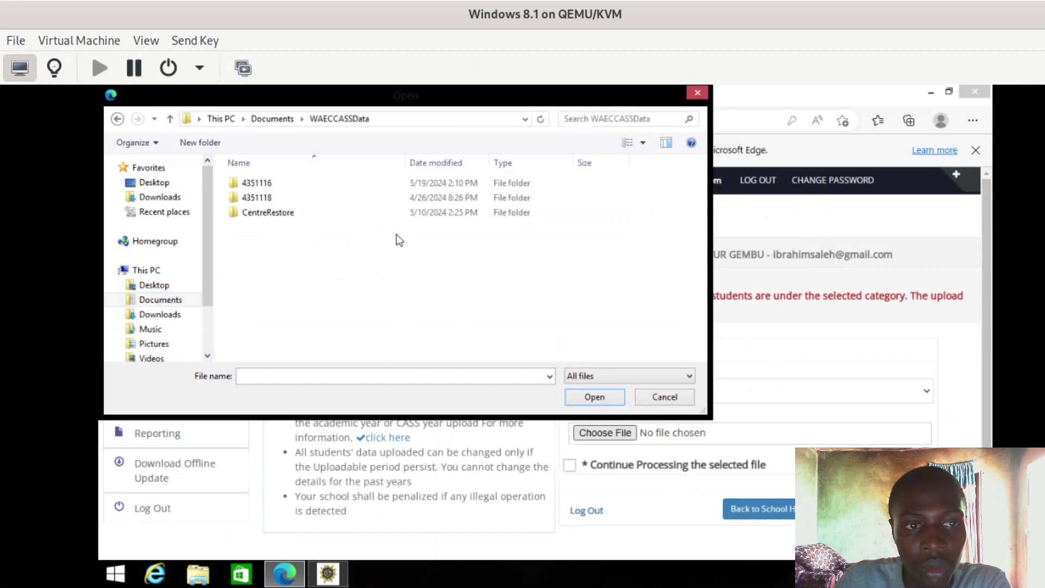
{"action": "double_click", "coordinate": [276, 185]}
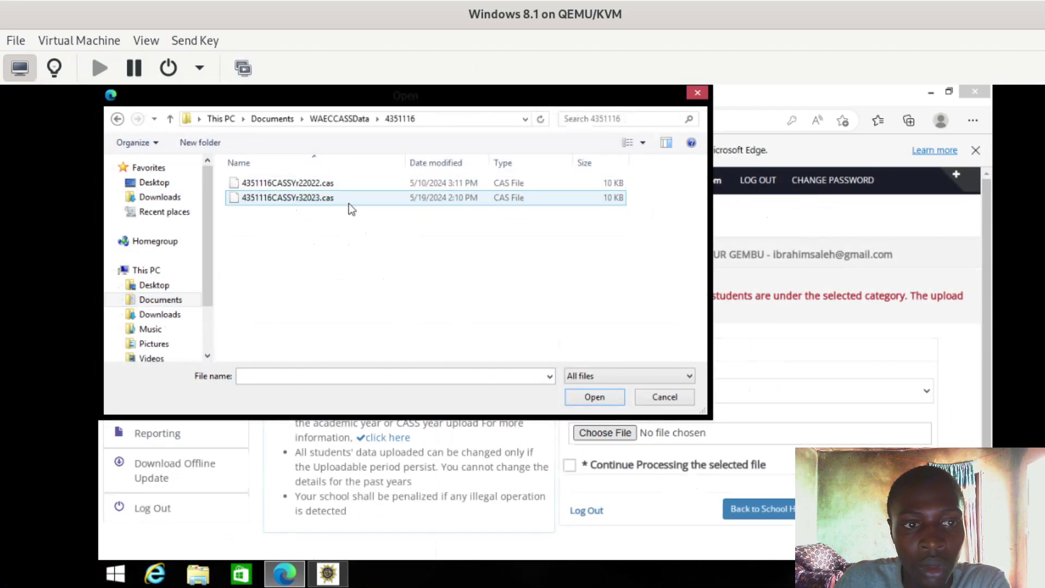
{"action": "left_click", "coordinate": [291, 201]}
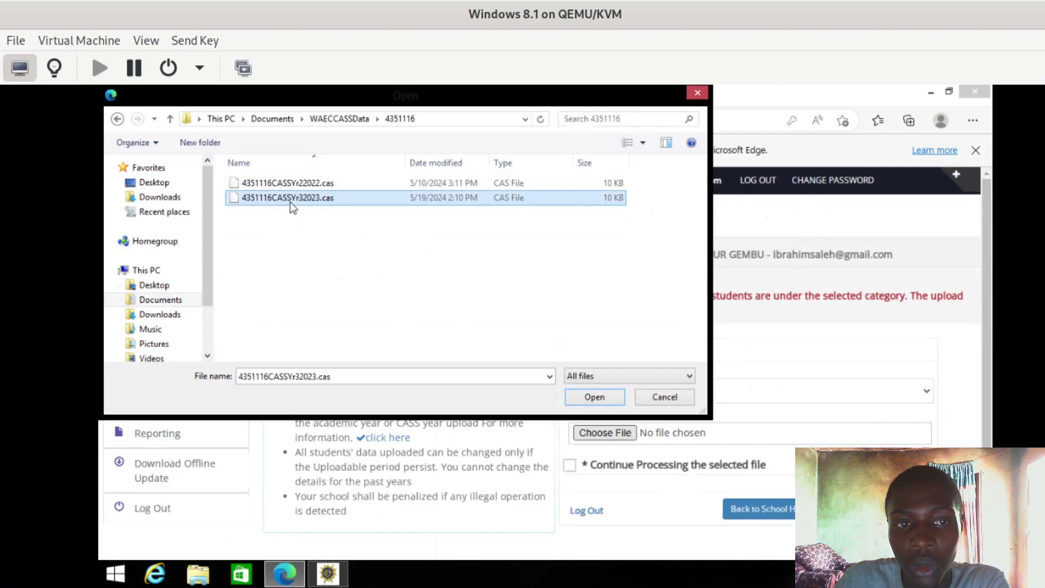
{"action": "left_click", "coordinate": [602, 394]}
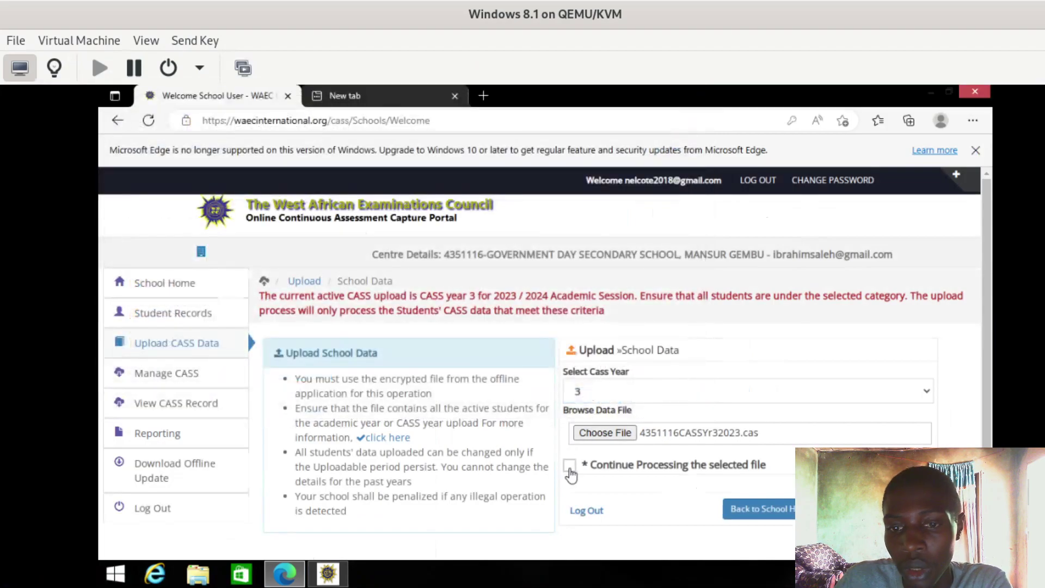
- Confirm processing the selected file and wait until 1625 year-3 records are reported uploaded
{"action": "left_click", "coordinate": [569, 466]}
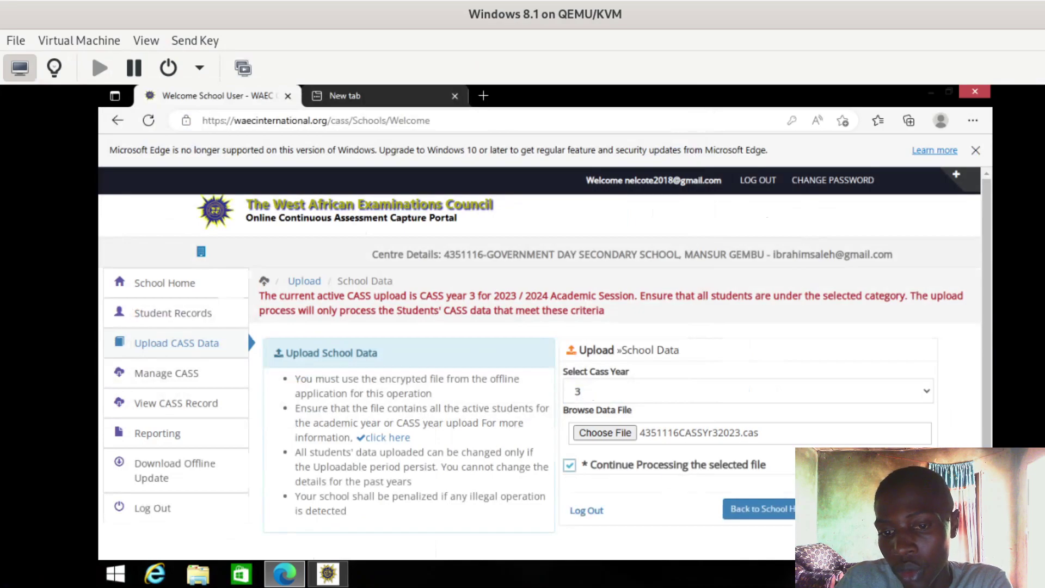
{"action": "left_click", "coordinate": [673, 471]}
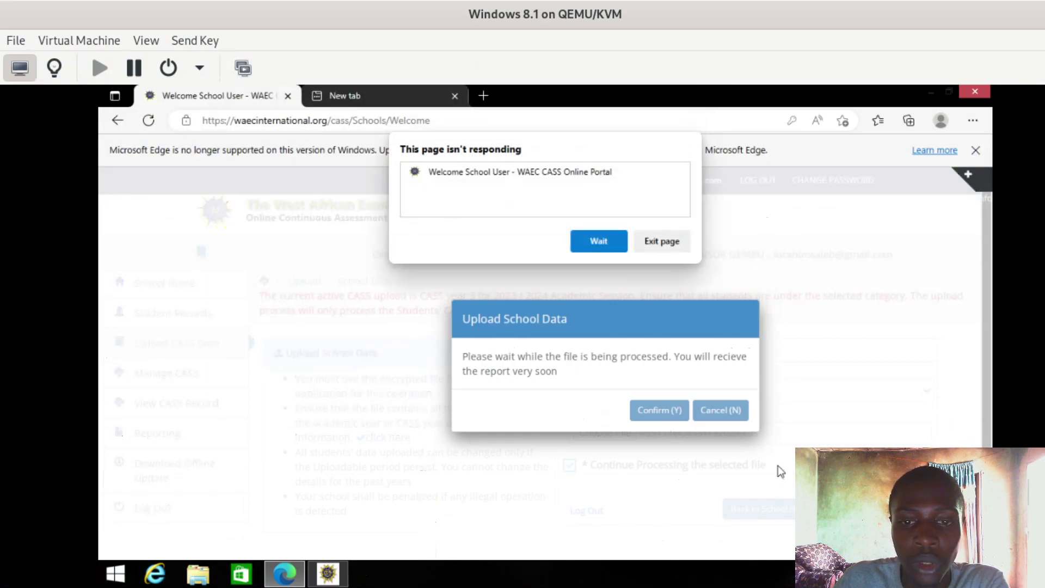
{"action": "left_click", "coordinate": [601, 240]}
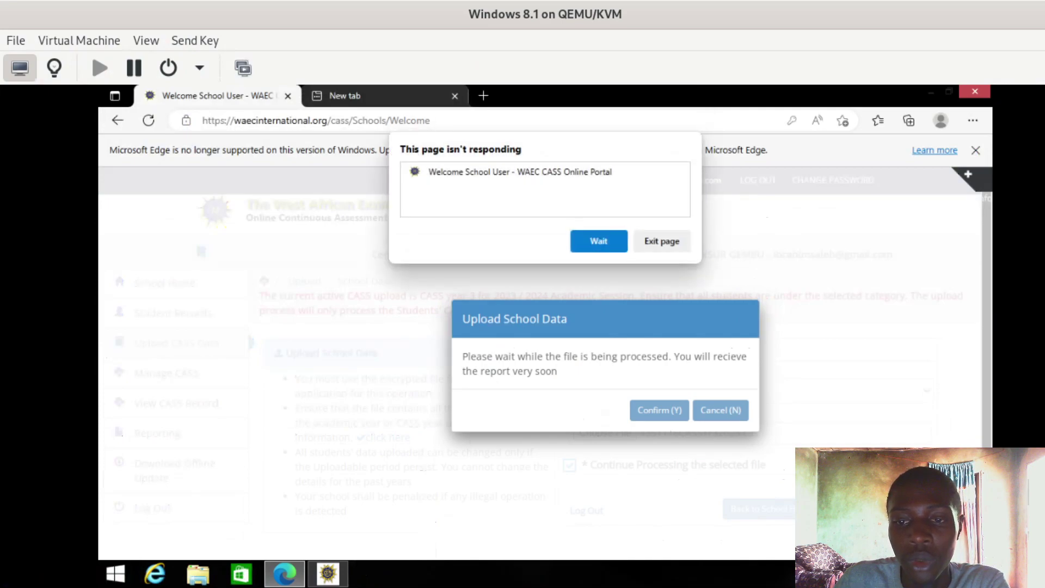
{"action": "left_click", "coordinate": [614, 243]}
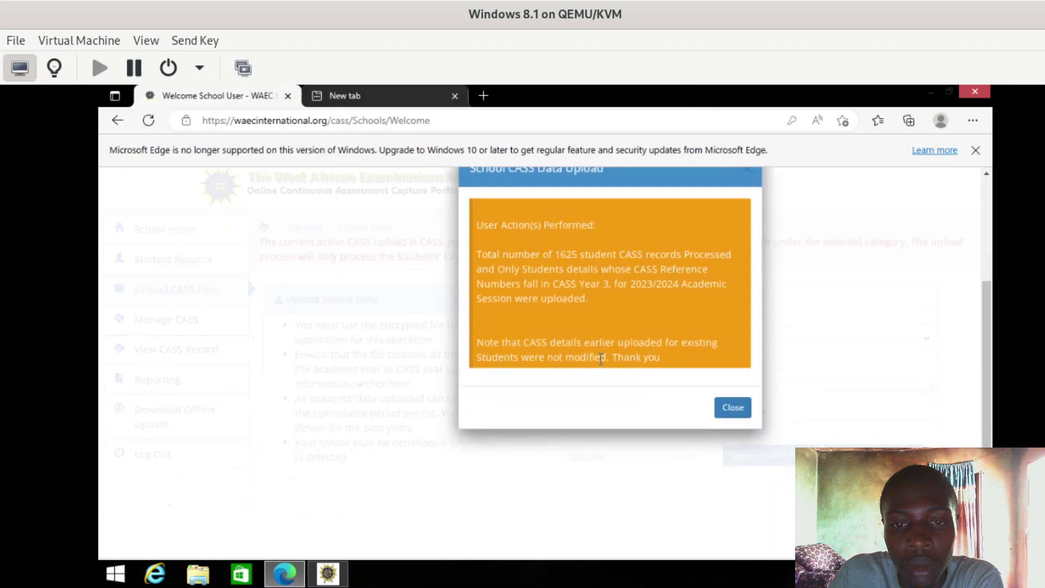
{"action": "scroll", "coordinate": [620, 343], "scroll_direction": "down", "scroll_amount": 3}
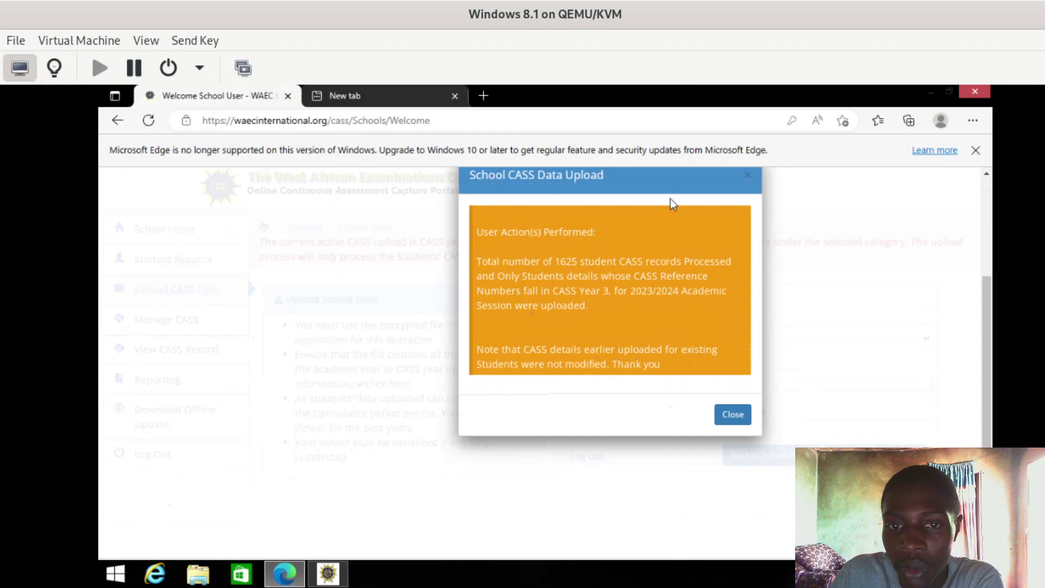
- Dismiss the upload result and request the Student Listing report for CASS year 3, 2023/2024
{"action": "left_click", "coordinate": [732, 415]}
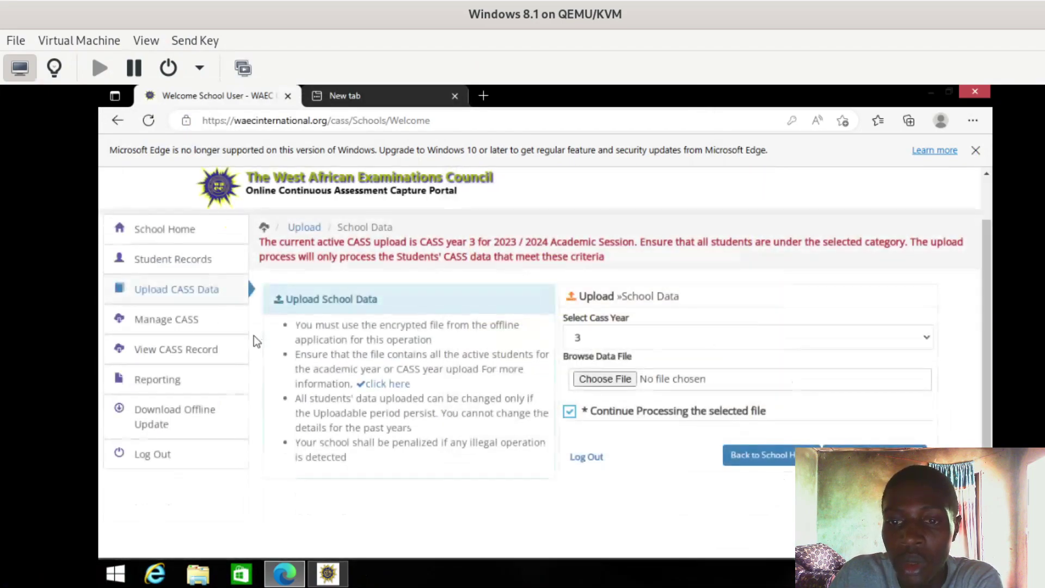
{"action": "left_click", "coordinate": [161, 390]}
{"action": "left_click", "coordinate": [314, 338]}
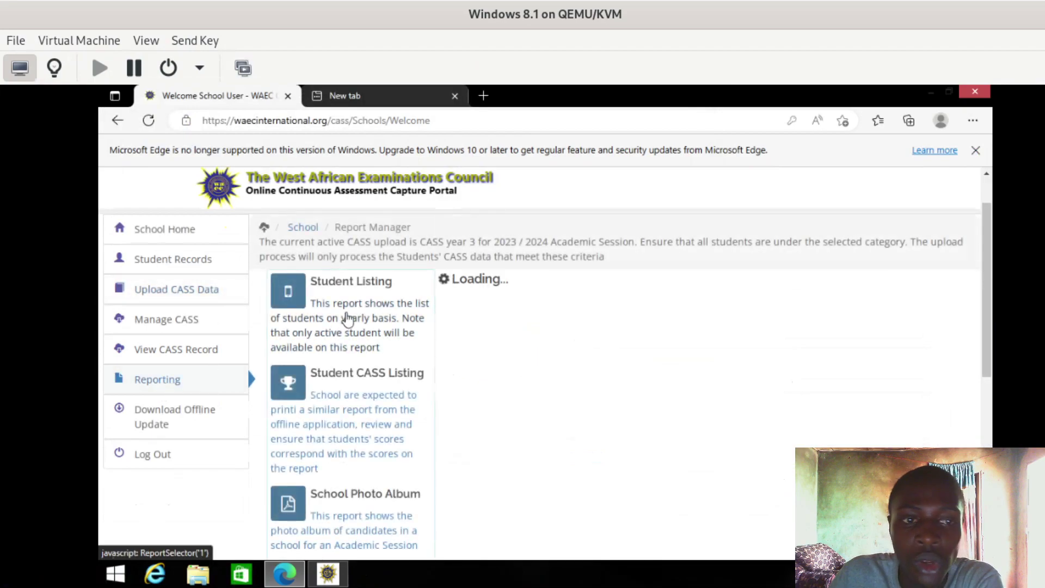
{"action": "left_click", "coordinate": [558, 341]}
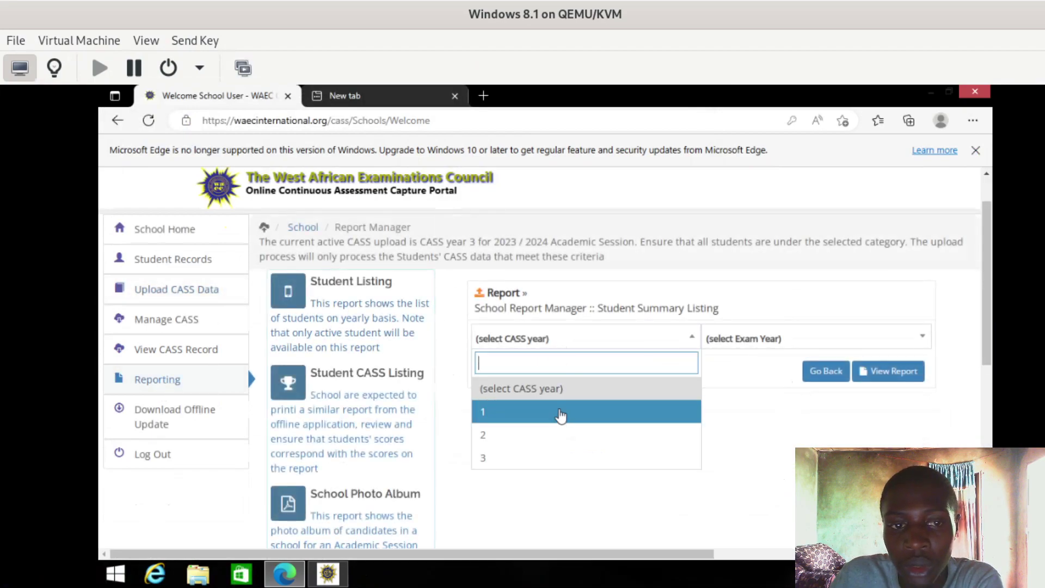
{"action": "left_click", "coordinate": [560, 459]}
{"action": "left_click", "coordinate": [810, 342]}
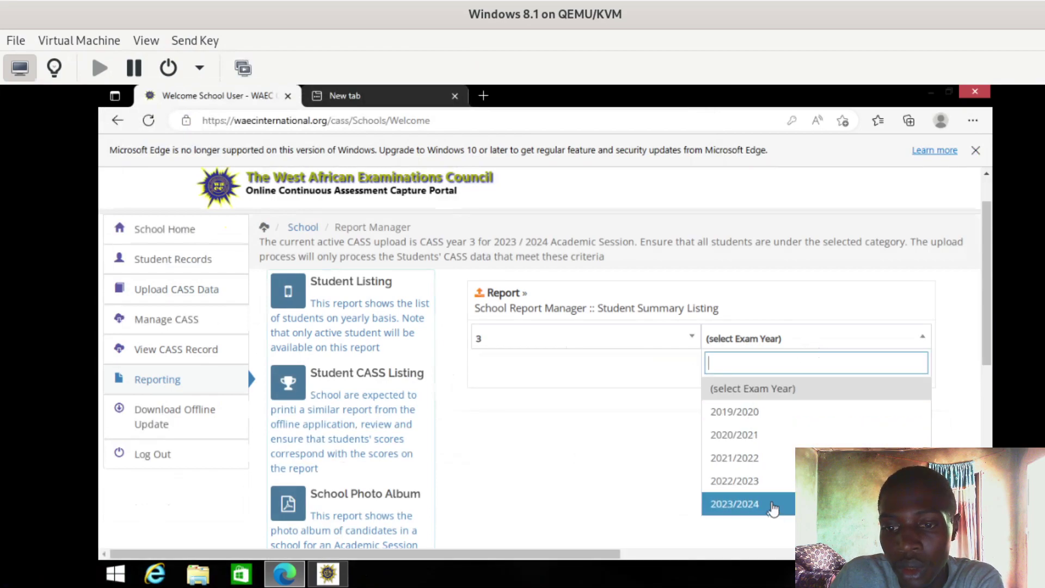
{"action": "left_click", "coordinate": [768, 505]}
{"action": "left_click", "coordinate": [881, 376]}
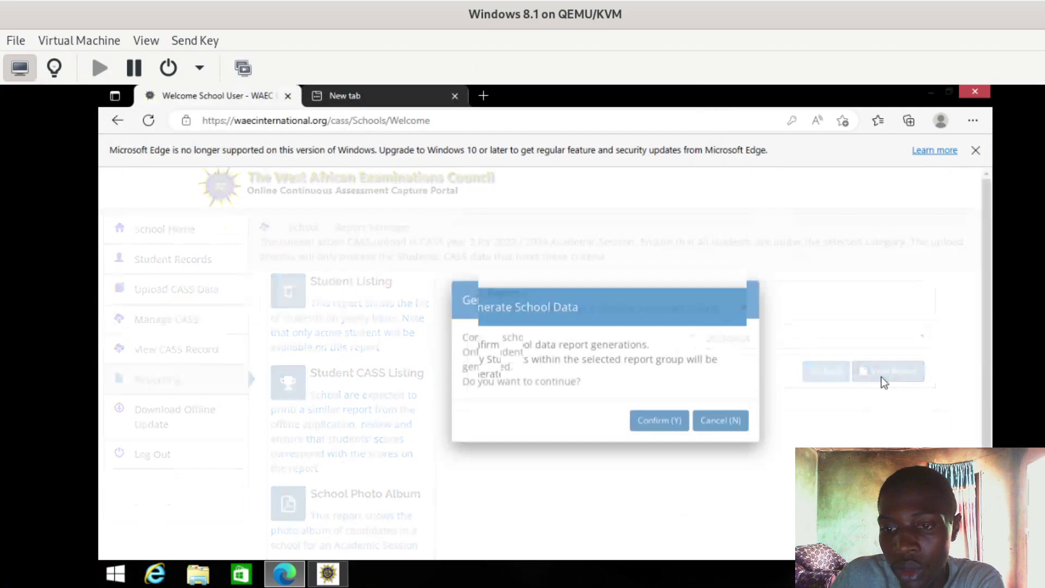
{"action": "left_click", "coordinate": [672, 438]}
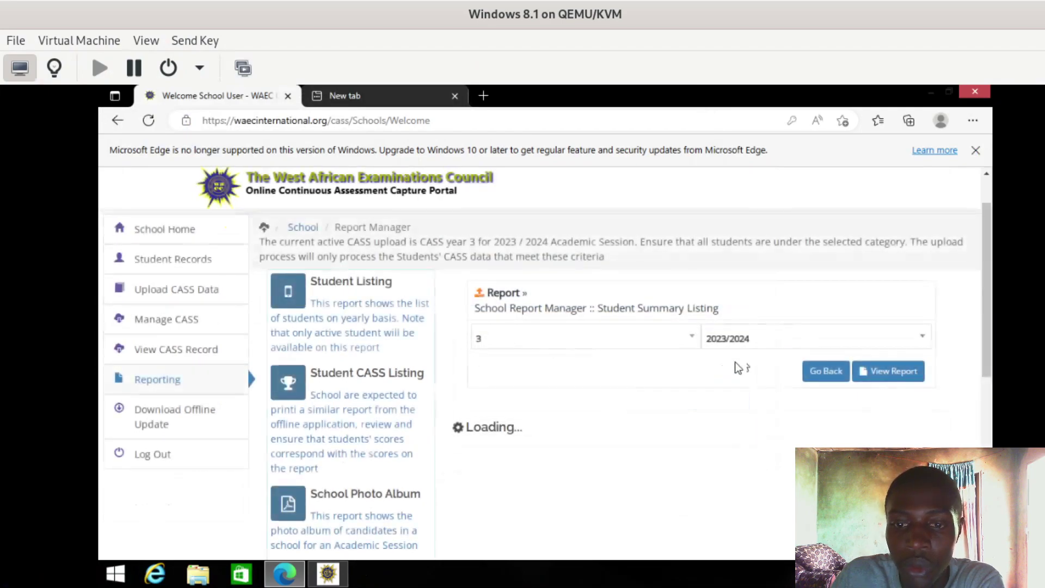
- Dismiss the browser's unsupported-version notice and scroll the Report Manager while the report loads
{"action": "scroll", "coordinate": [745, 362], "scroll_direction": "down", "scroll_amount": 5}
{"action": "scroll", "coordinate": [748, 363], "scroll_direction": "up", "scroll_amount": 1}
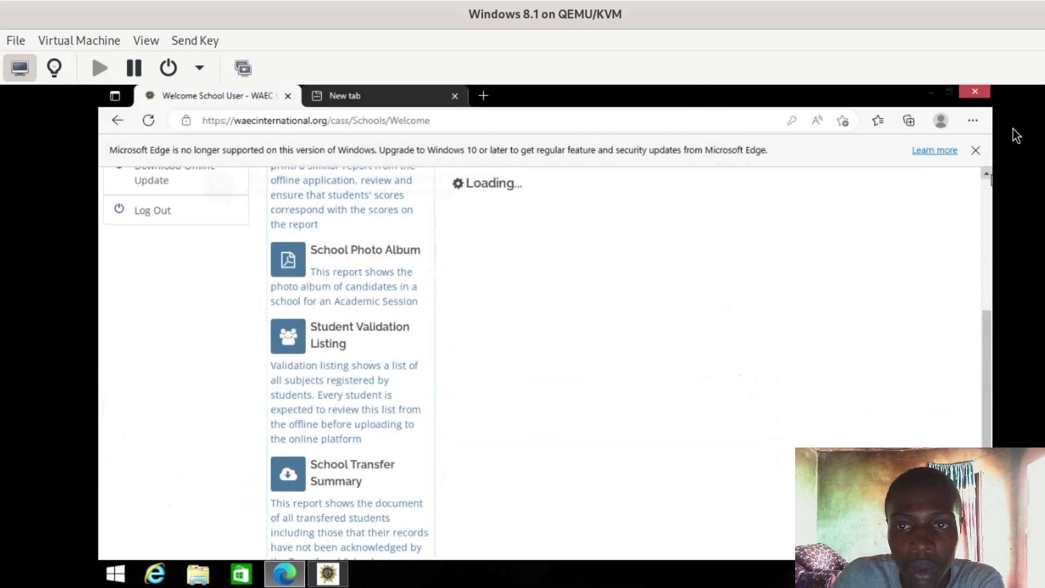
{"action": "left_click", "coordinate": [975, 150]}
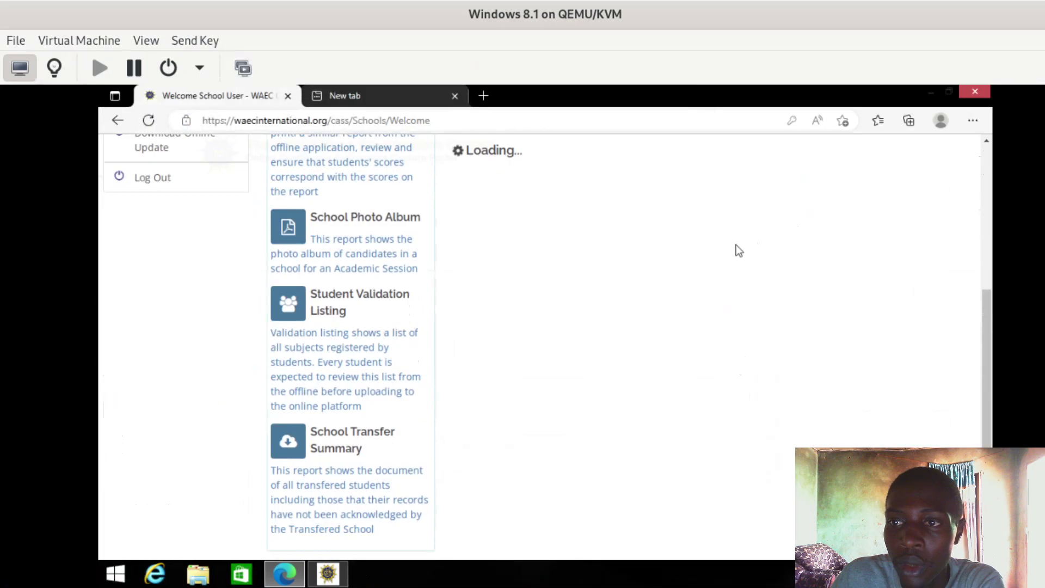
{"action": "scroll", "coordinate": [737, 250], "scroll_direction": "up", "scroll_amount": 5}
{"action": "scroll", "coordinate": [738, 251], "scroll_direction": "up", "scroll_amount": 1}
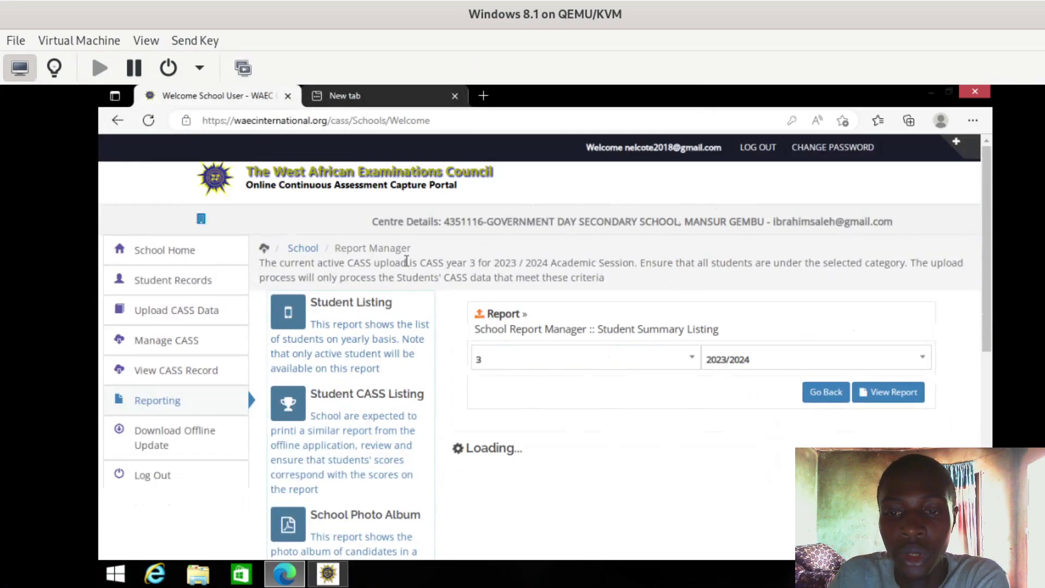
{"action": "scroll", "coordinate": [669, 446], "scroll_direction": "down", "scroll_amount": 6}
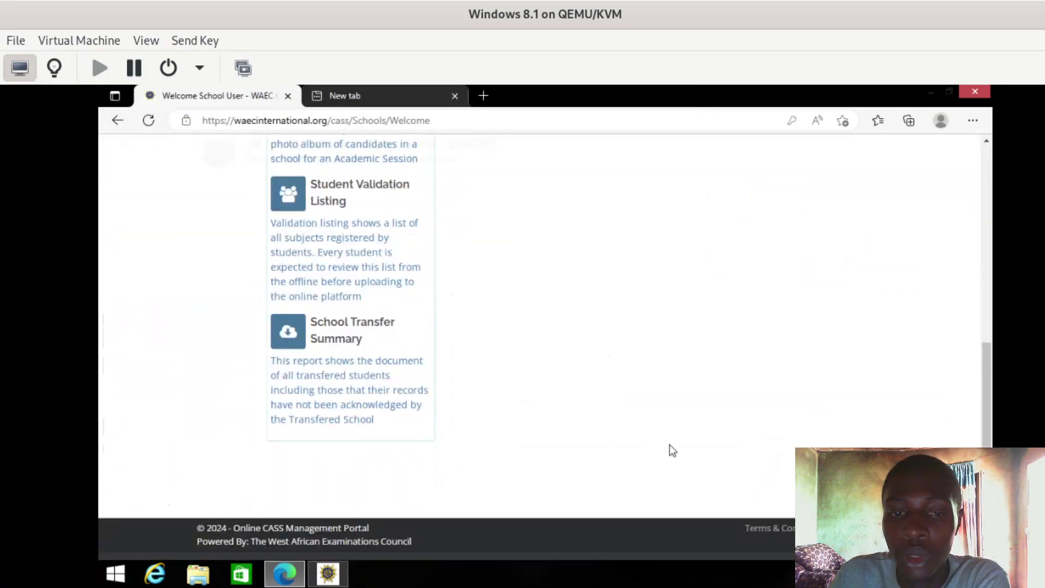
{"action": "scroll", "coordinate": [669, 446], "scroll_direction": "up", "scroll_amount": 3}
{"action": "scroll", "coordinate": [669, 444], "scroll_direction": "up", "scroll_amount": 3}
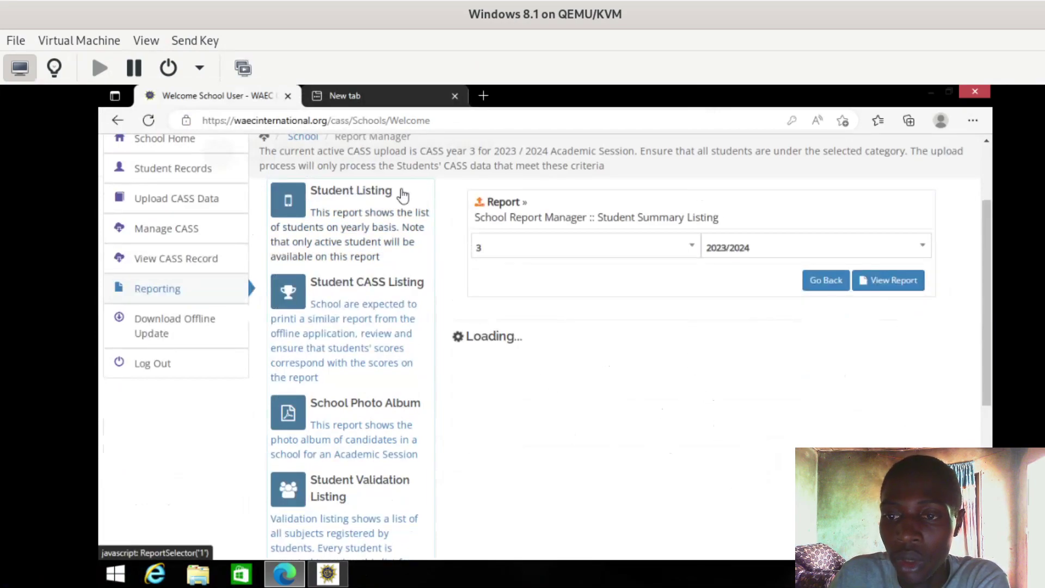
{"action": "scroll", "coordinate": [547, 340], "scroll_direction": "up", "scroll_amount": 3}
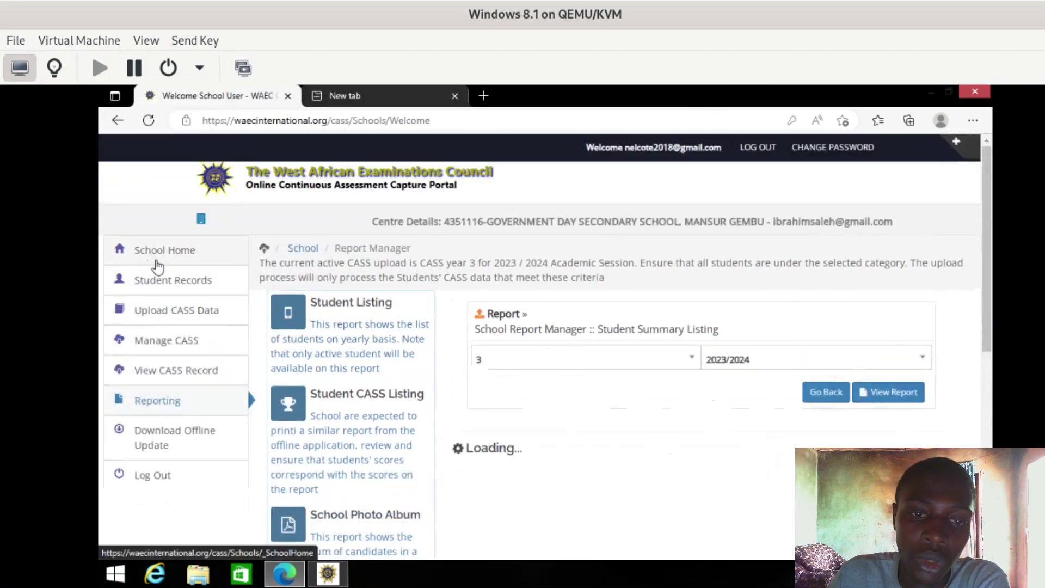
- Go to the portal's Student Records section from the left sidebar
{"action": "left_click", "coordinate": [169, 283]}
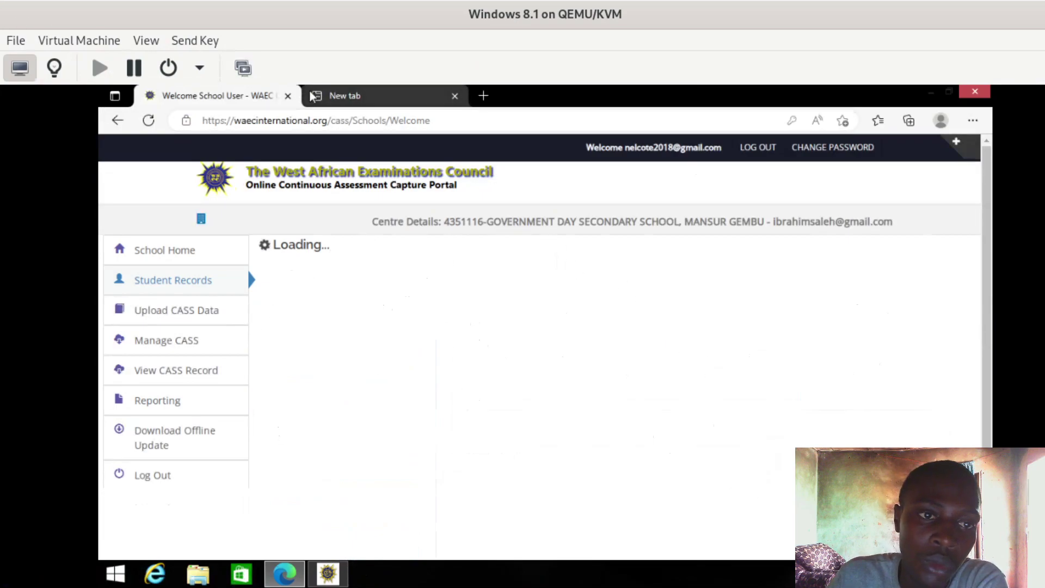
{"action": "mouse_move", "coordinate": [313, 96]}
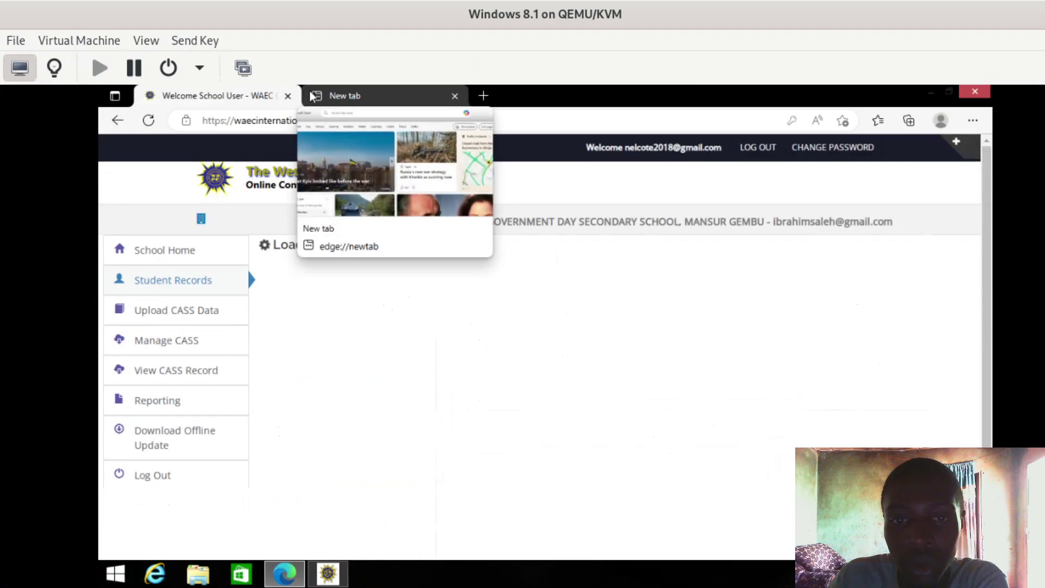